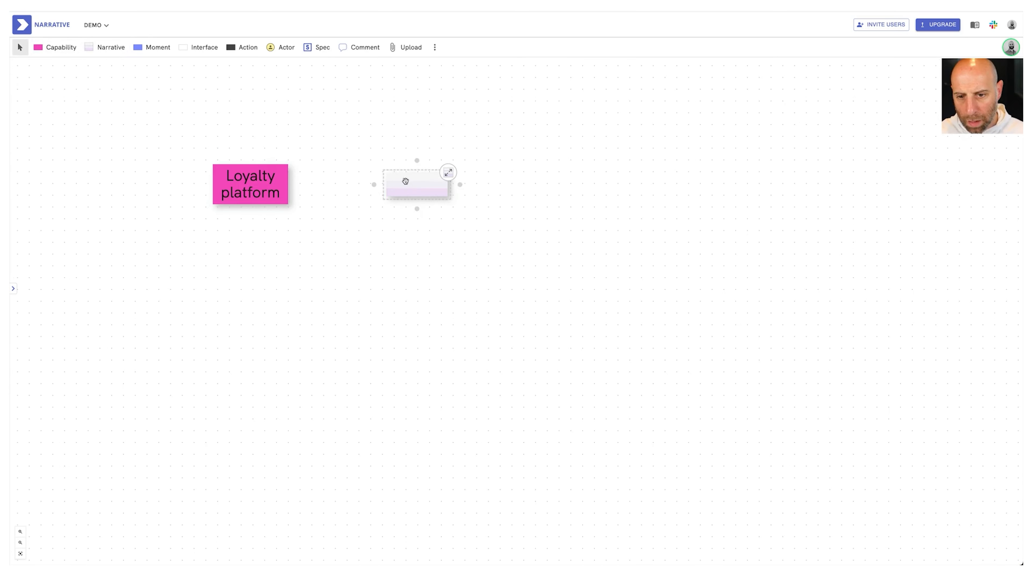
Add narratives "redeem points online", "spend points a partner store" and "collect points after an in-store purchase", each connected to the Loyalty platform capability
double_click(405, 181)
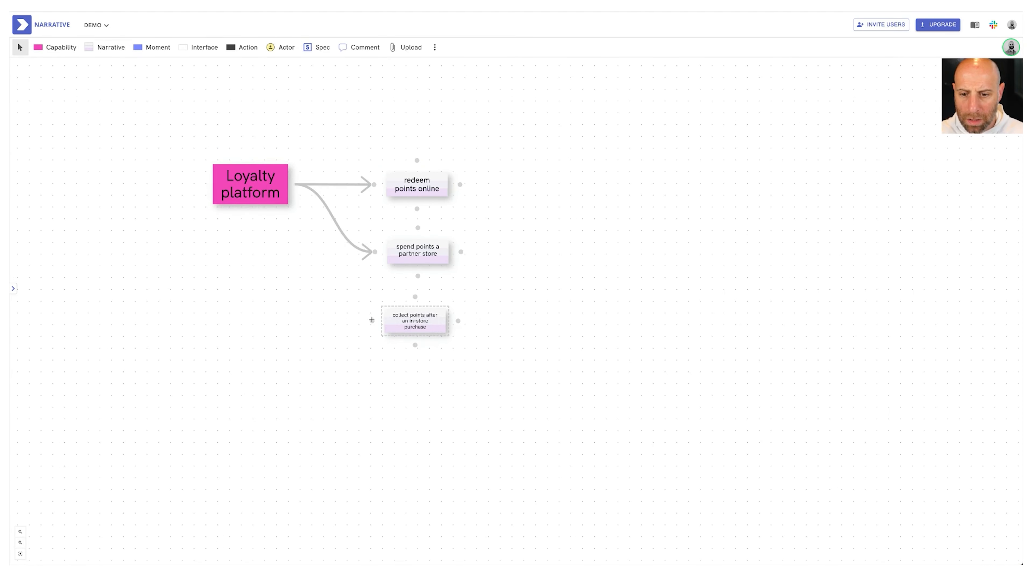
left_click_drag(372, 320, 297, 193)
scroll(385, 312, "up", 3)
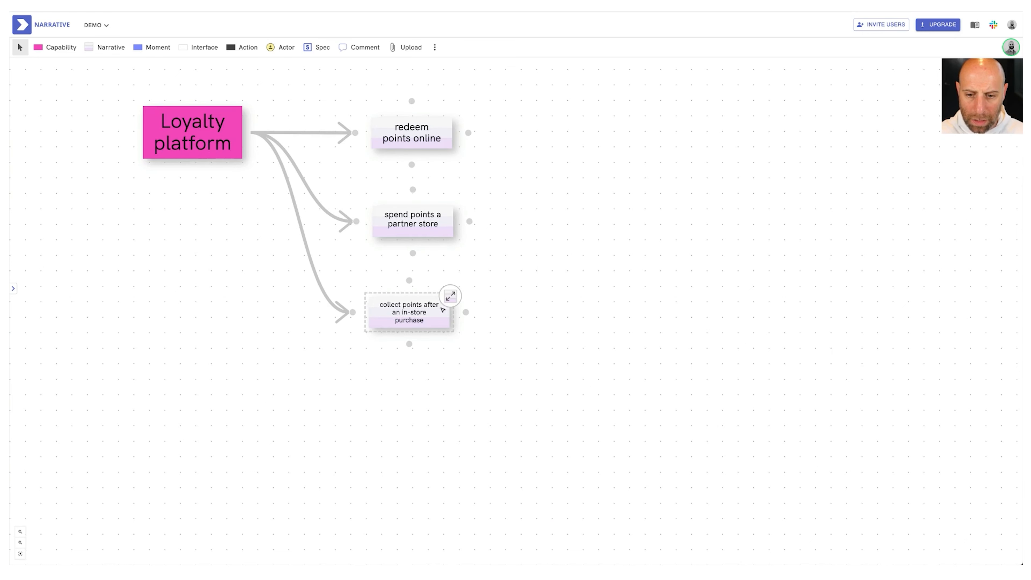
Expand the in-store purchase narrative and add a customer moment "sees the points in her mobile application" in the last column's Context Lane
left_click(451, 296)
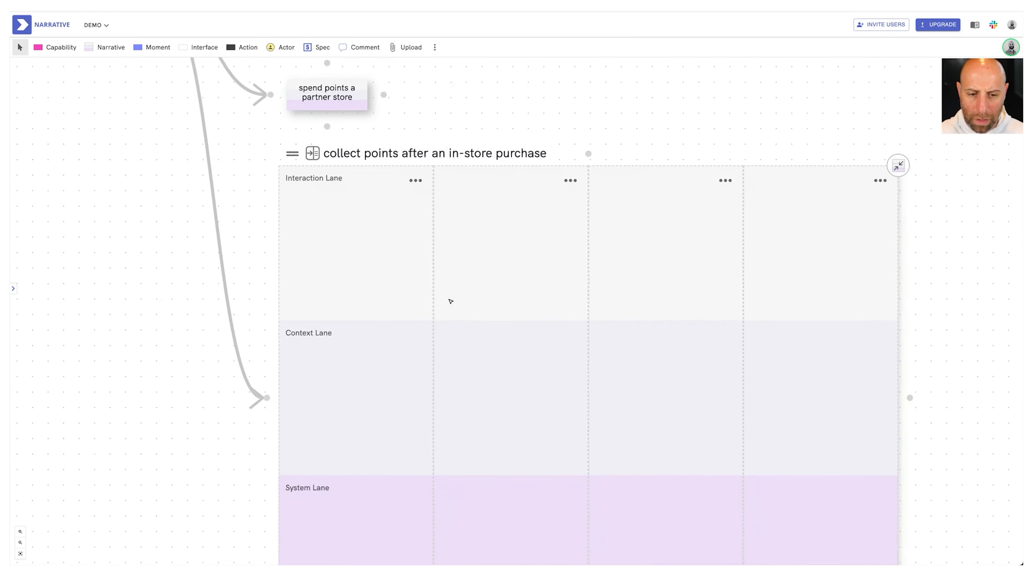
scroll(388, 249, "down", 3)
left_click(153, 48)
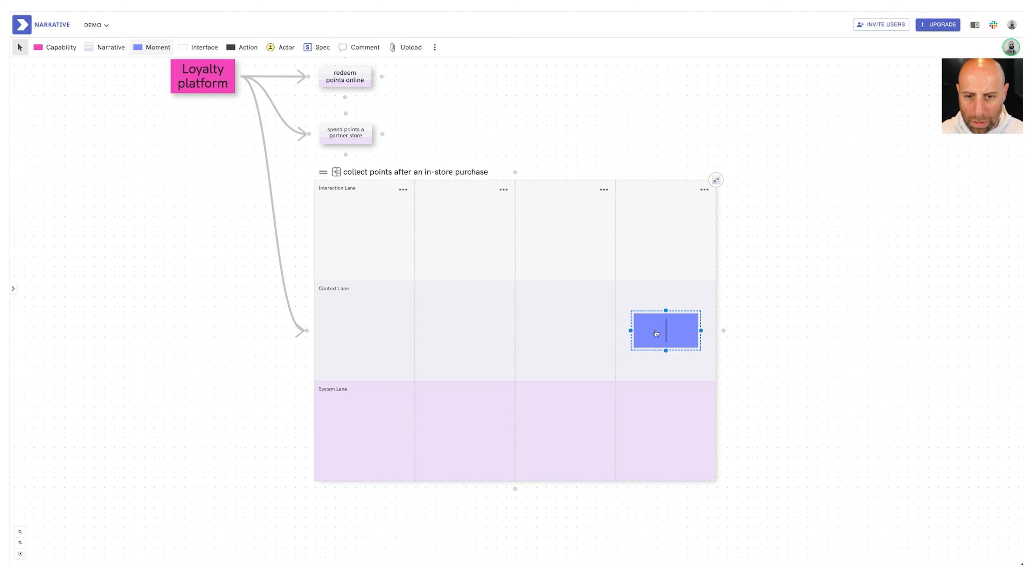
left_click_drag(274, 44, 666, 344)
type("sees the points in her mobile application")
left_click(788, 364)
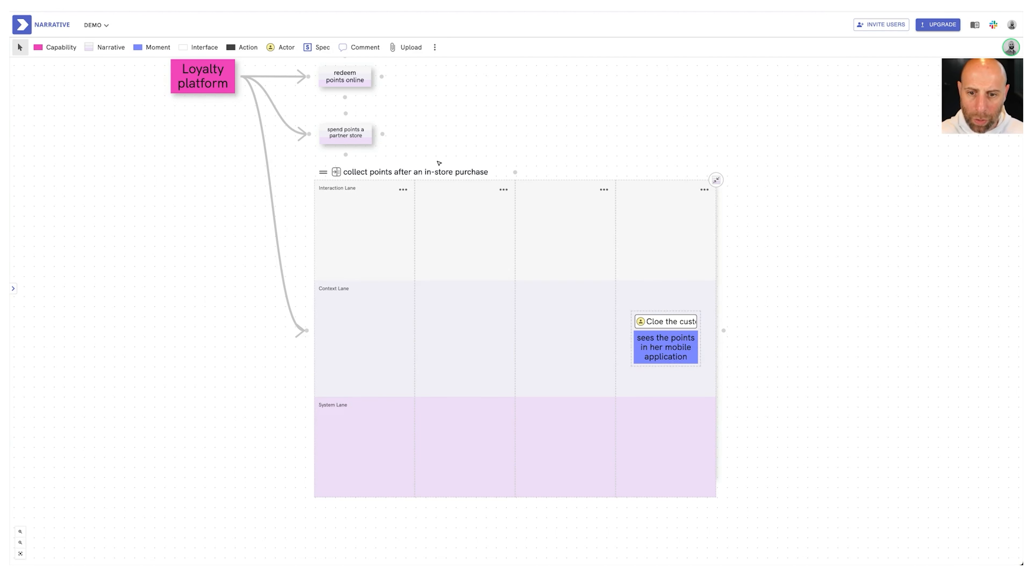
Add the customer's opening moment "she enters the store" in the first column of the Context Lane
left_click(151, 47)
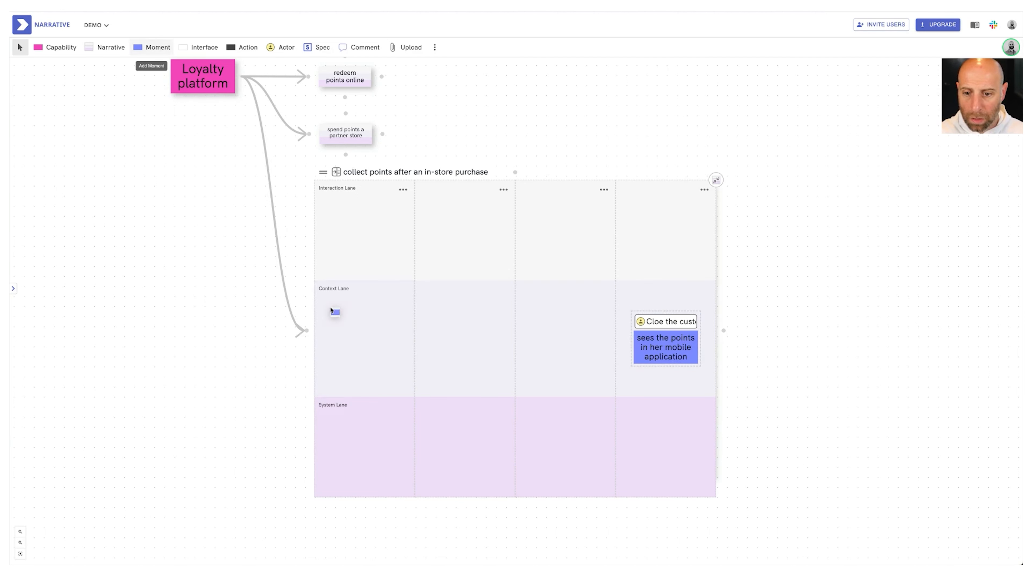
left_click(331, 313)
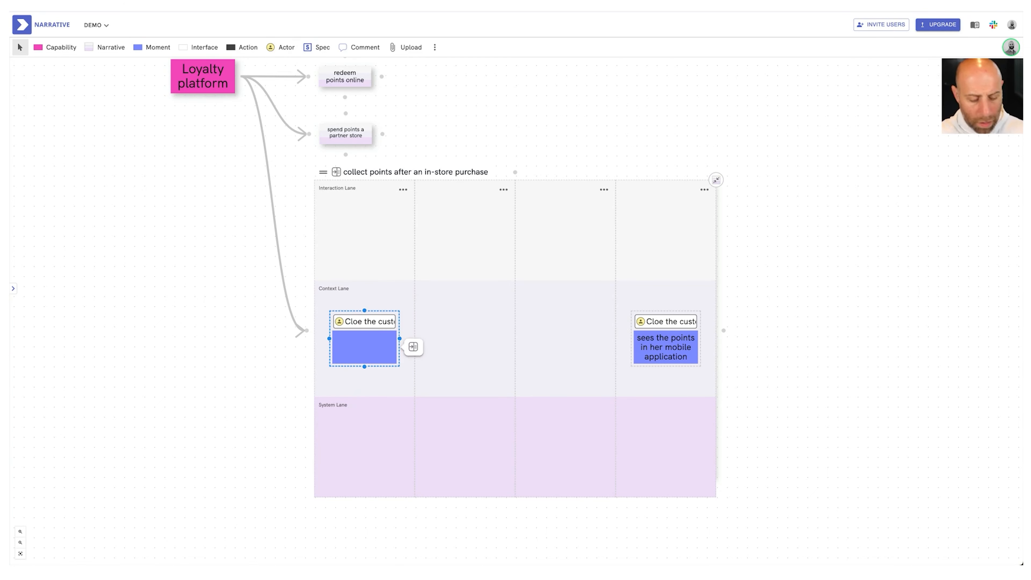
type("she enters the store")
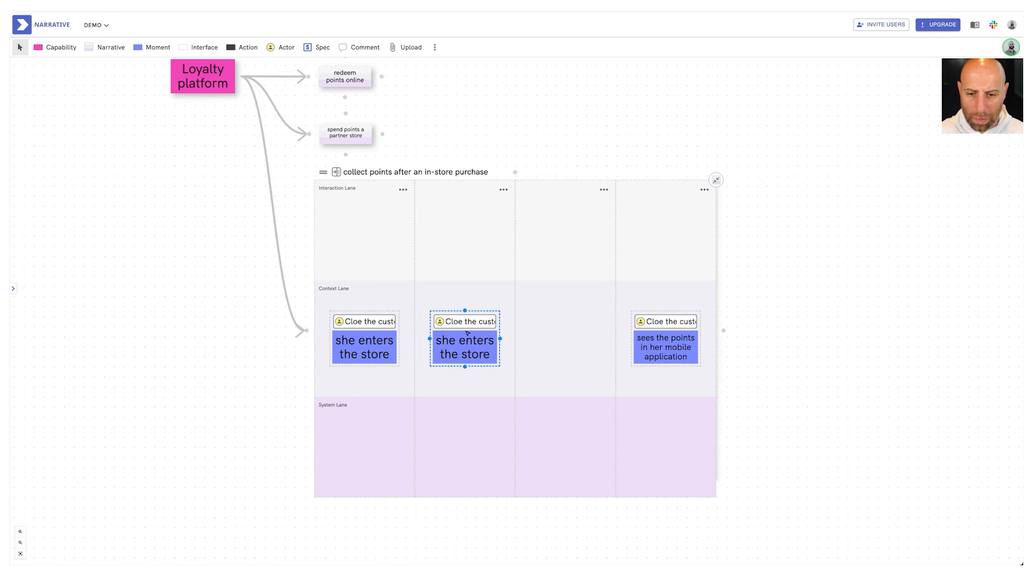
Add customer moments "picks an item from the shelf" and "goes to the checkout stall" in the second and third Context Lane columns
triple_click(464, 341)
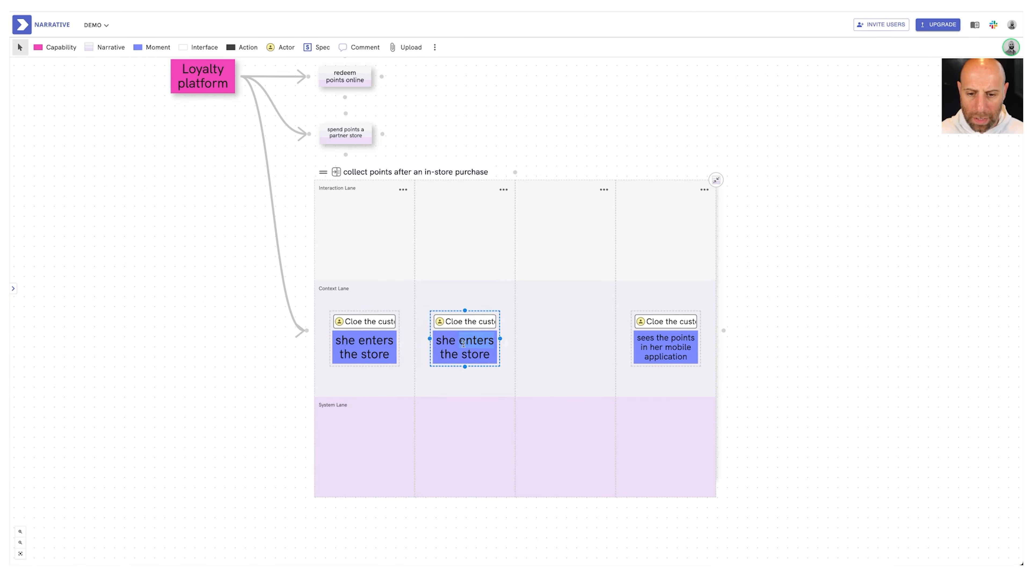
type("picks an item from the ")
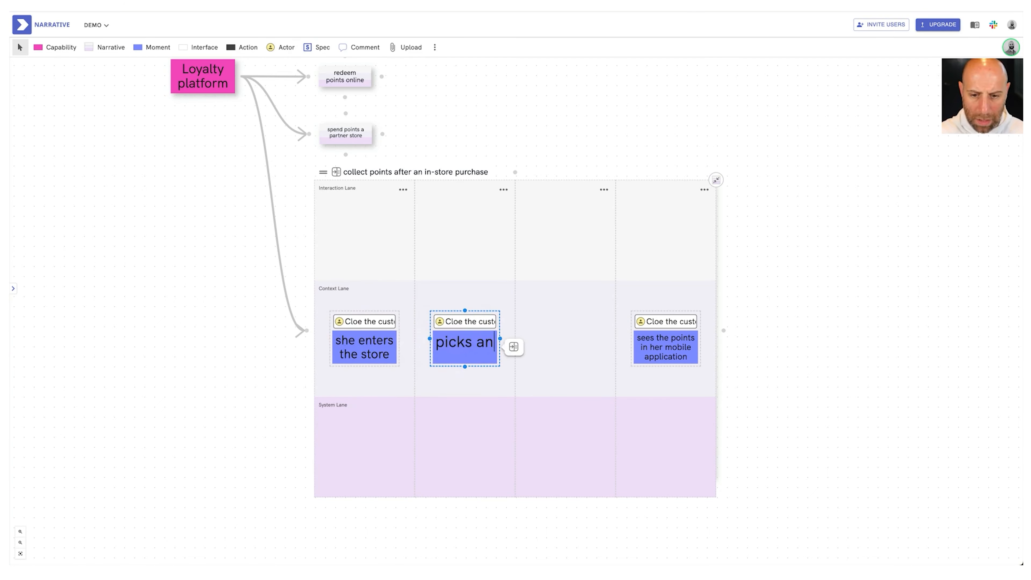
type("shelf")
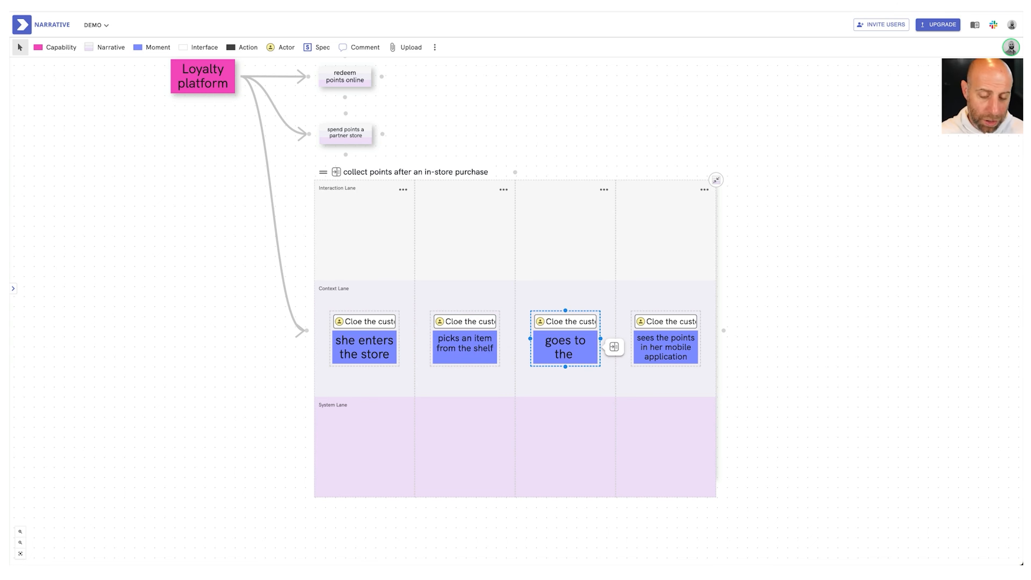
type("checkout stall")
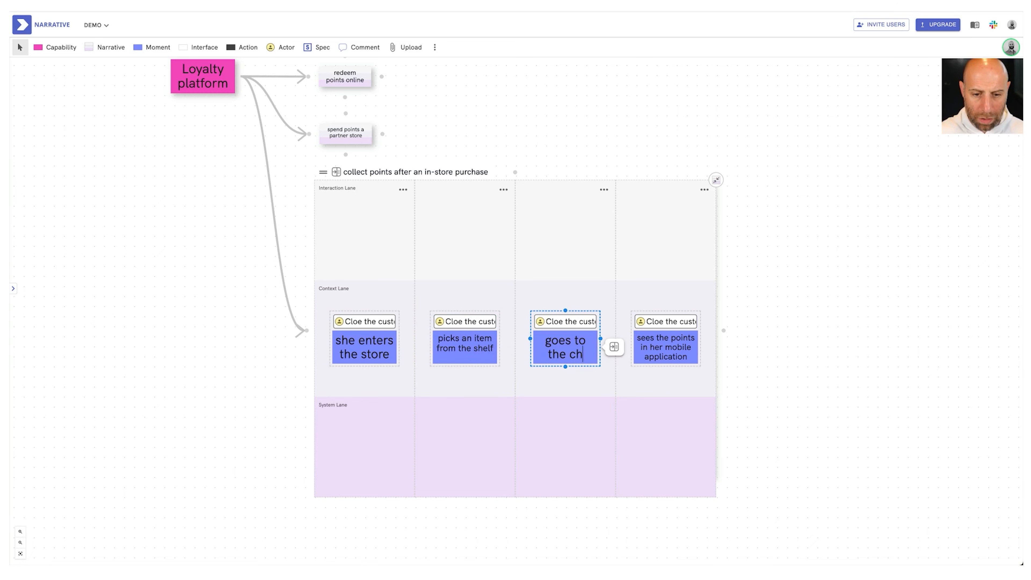
Insert columns before the final moment and add a fourth moment with an assistant actor scanning the customer's loyalty barcode
left_click(617, 330)
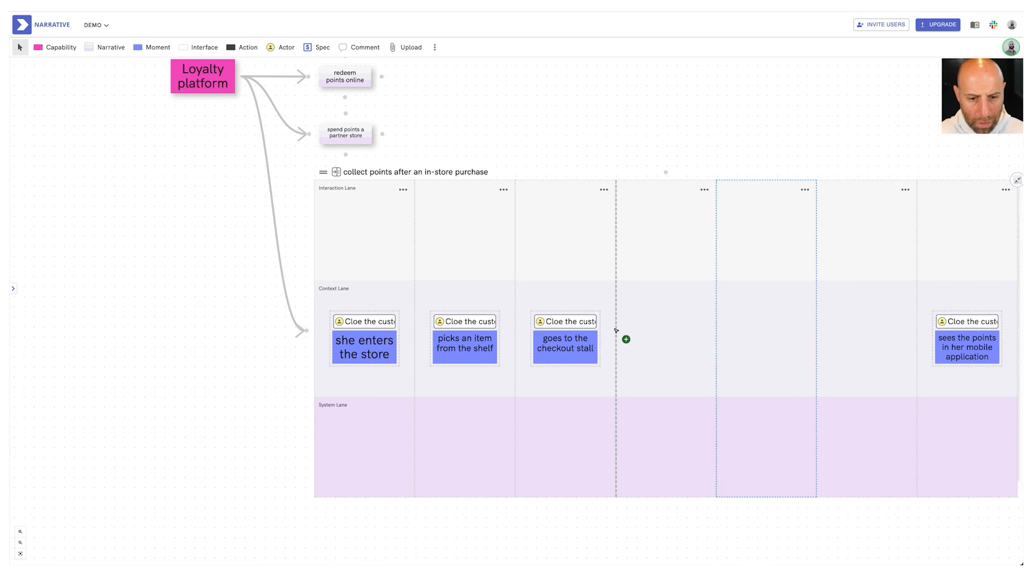
scroll(617, 331, "right", 6)
key("super+v")
double_click(426, 311)
type("Al the assistant")
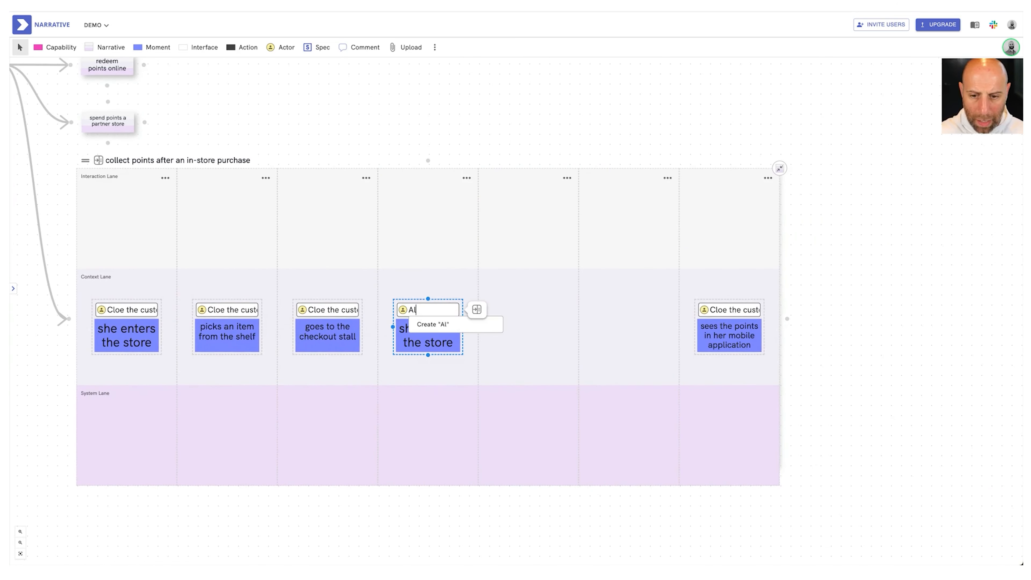
key("Tab")
type("scans Cloe's")
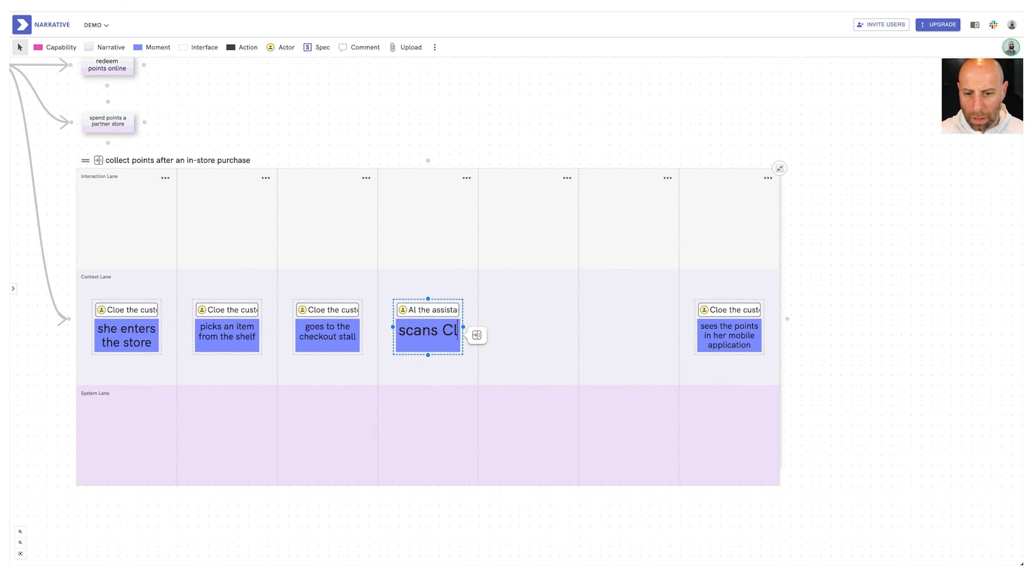
key("BackSpace")
type("'s")
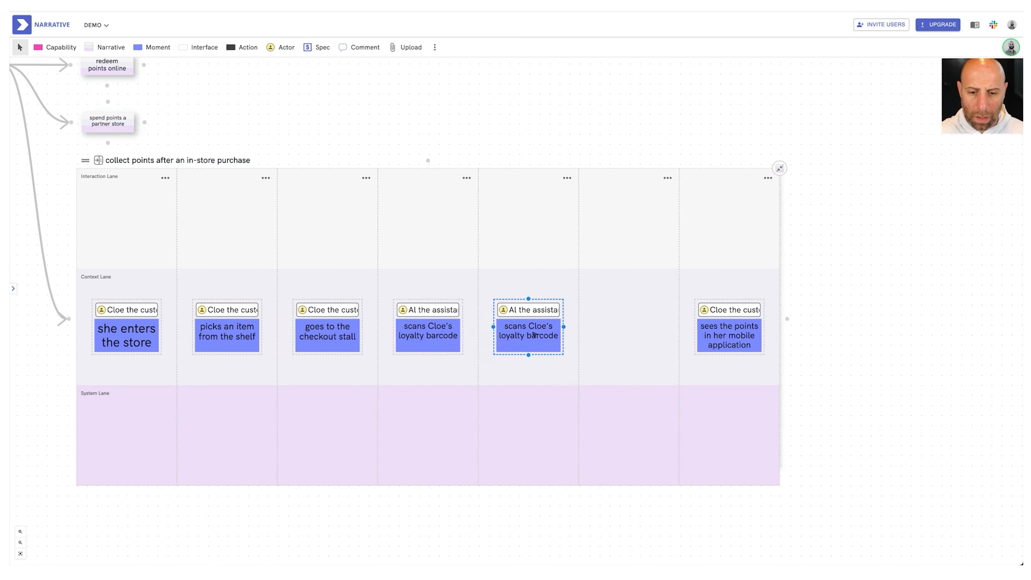
Add a fifth moment in which the assistant asks the customer if she would like to spend her points, or would rather collect them
type("as")
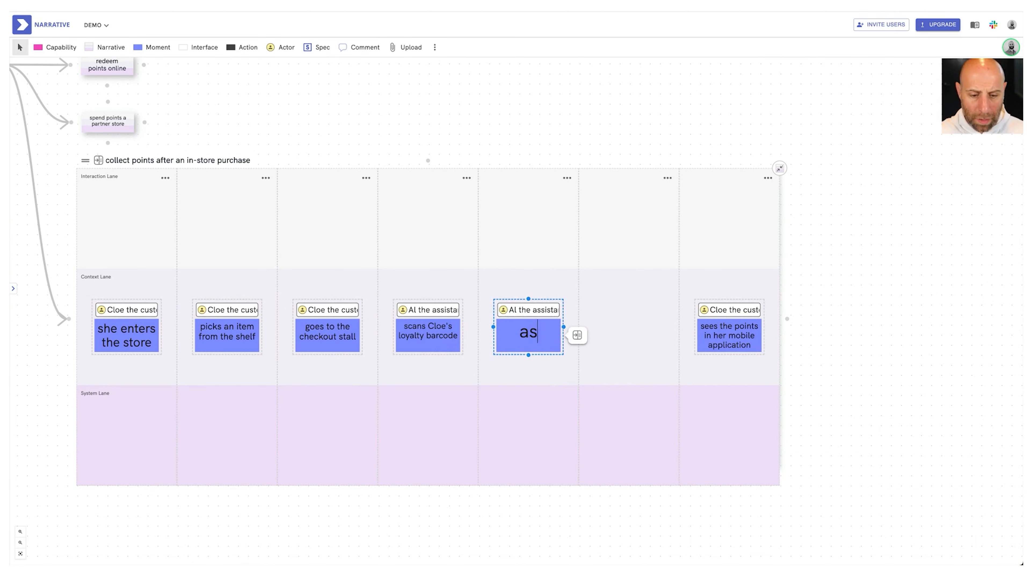
type("ks Cloe if she ")
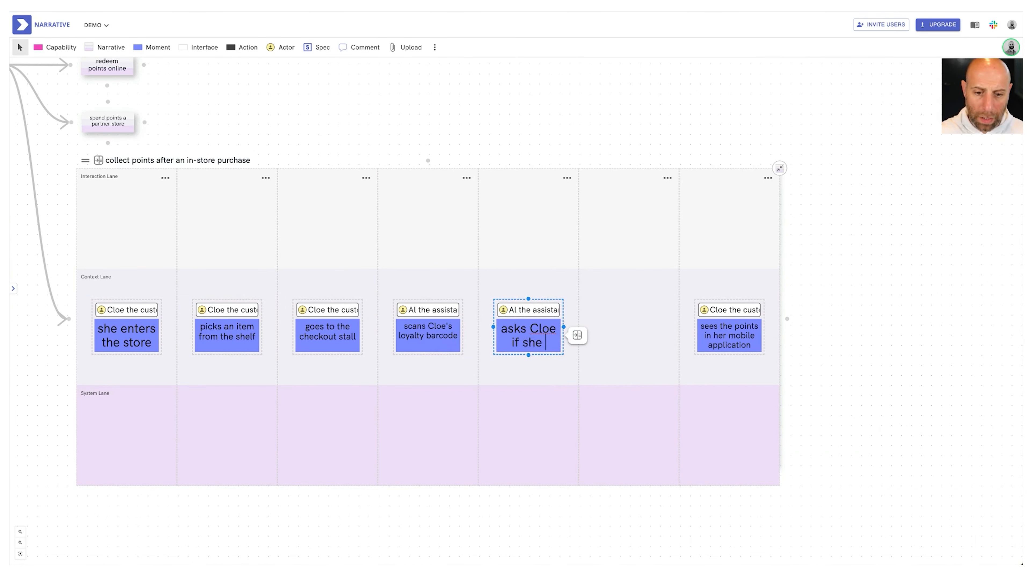
type("would like to spend her points, or ")
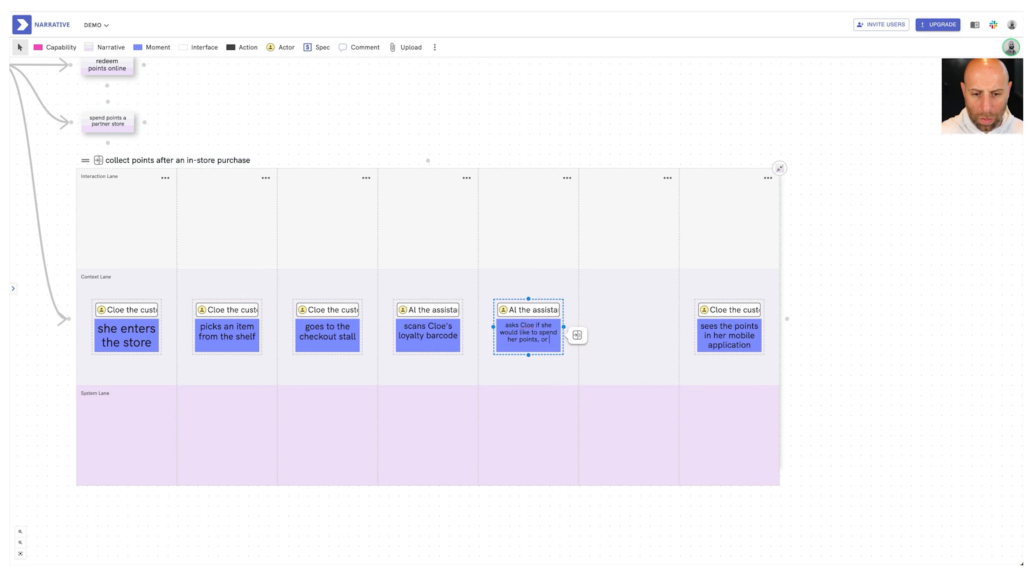
type("would rather collect them")
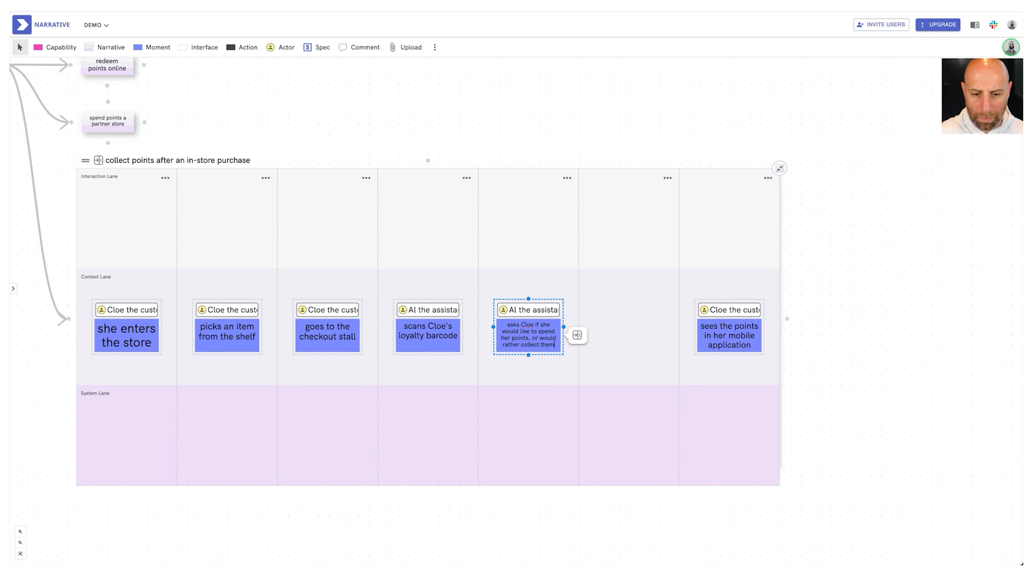
Add the moment "chooses to keep her points" with the customer actor in the sixth Context Lane column
left_click(297, 315)
left_click_drag(297, 315, 601, 321)
type("chooses to keep her poi")
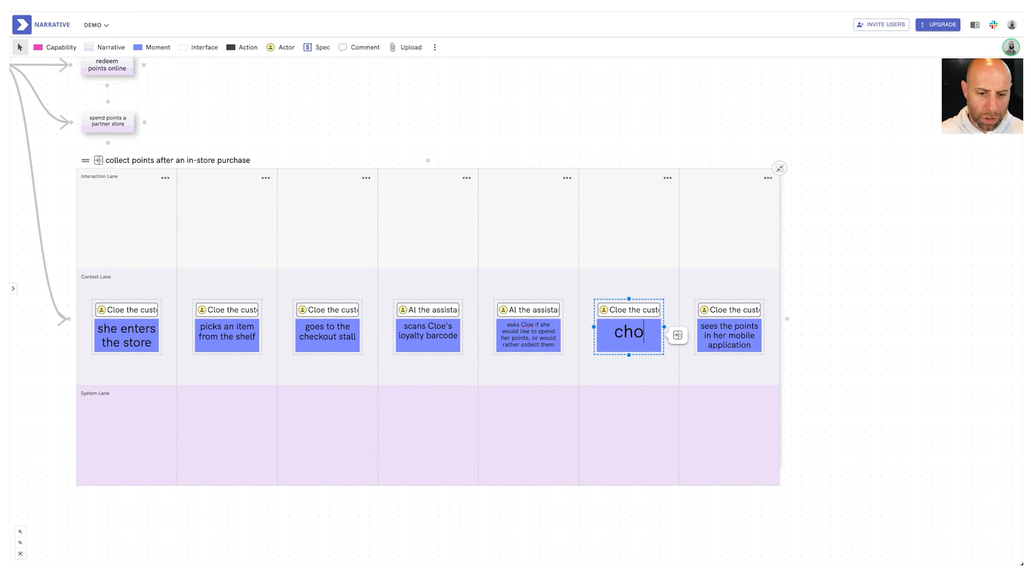
type("nts")
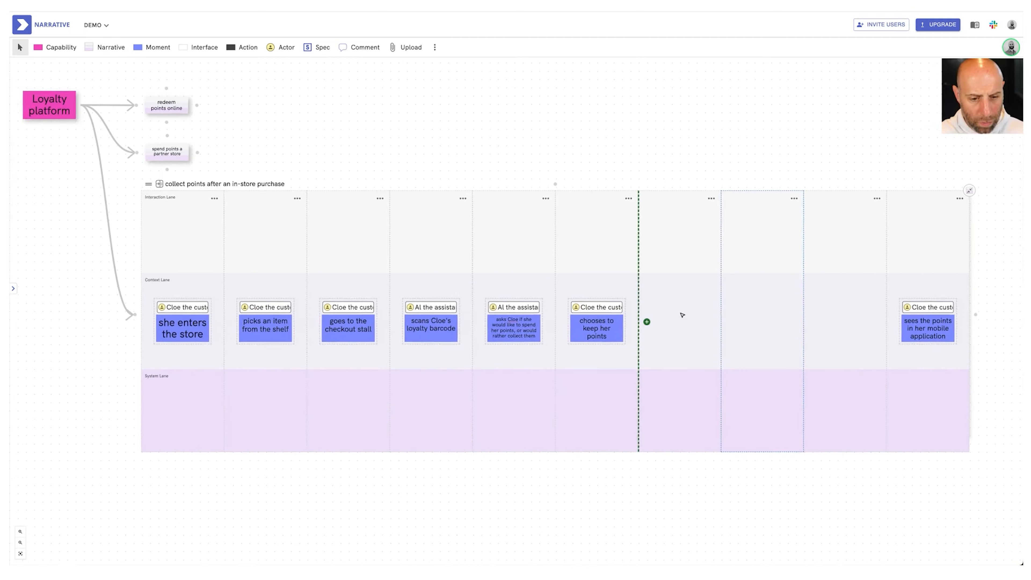
Insert more columns before the final moment and add an assistant moment for charging the customer's credit card in the seventh column
scroll(681, 316, "right", 1)
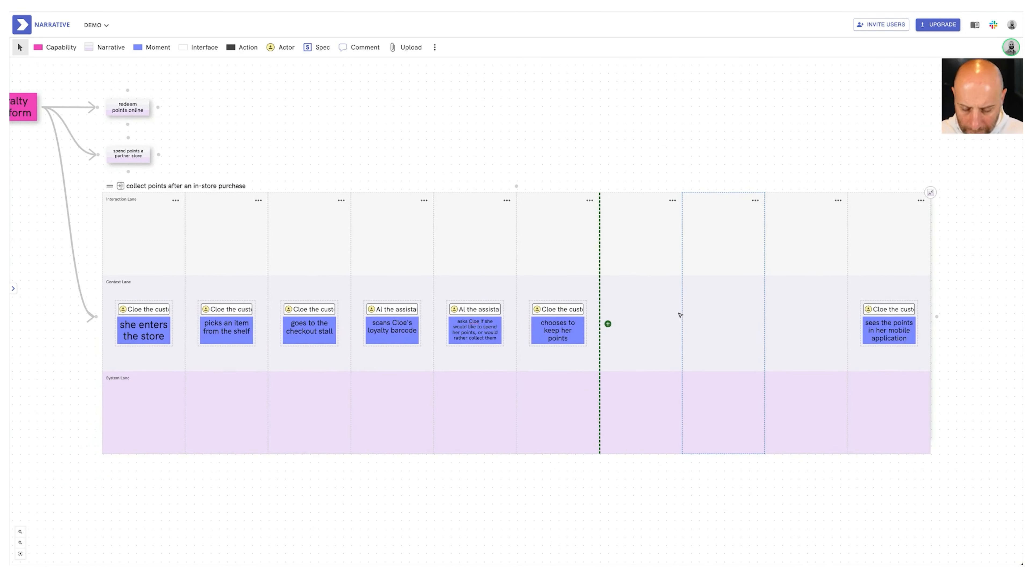
scroll(675, 315, "right", 1)
scroll(673, 314, "right", 1)
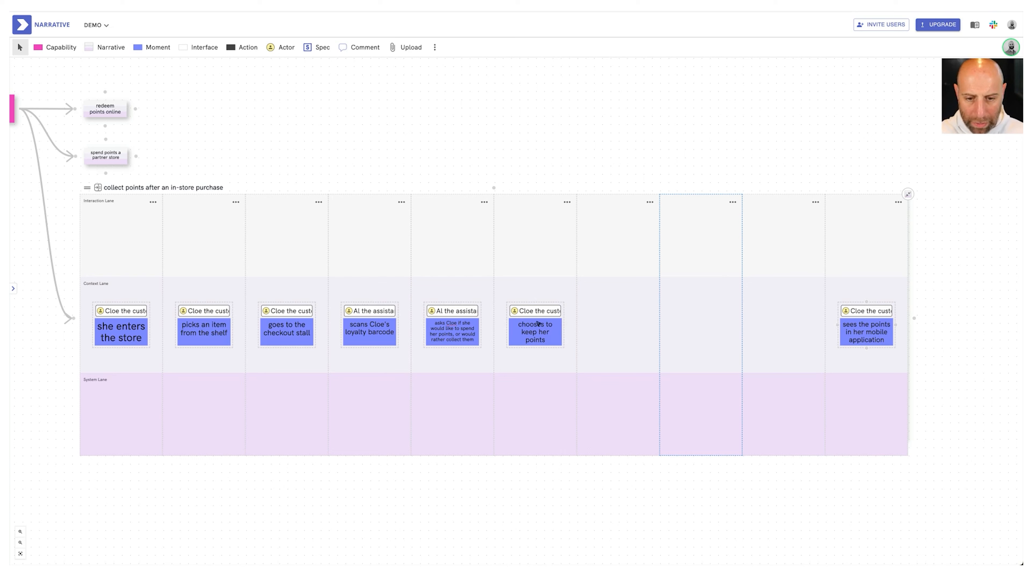
left_click_drag(151, 47, 606, 328)
left_click_drag(281, 48, 612, 325)
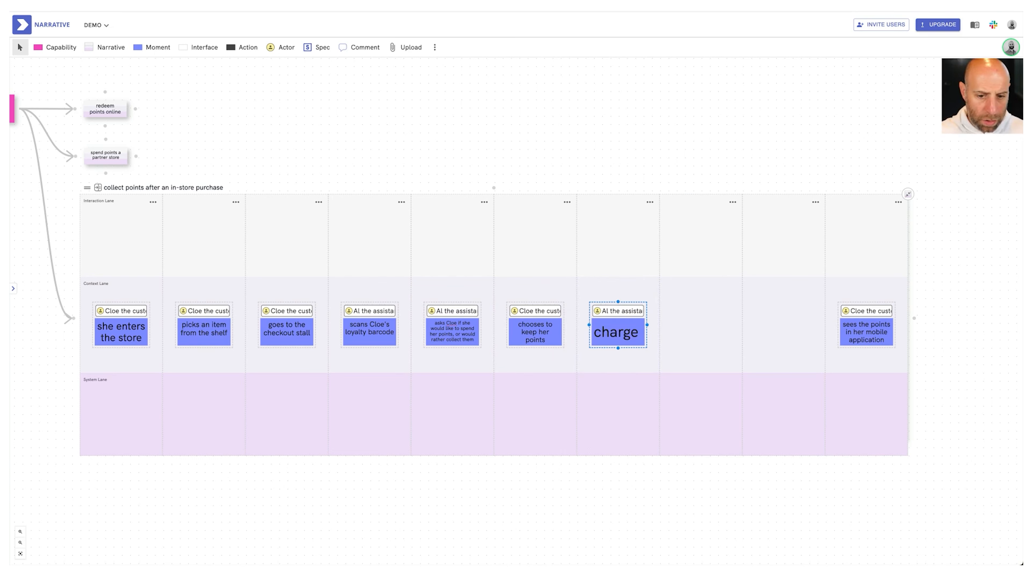
type("Cloe's credit card")
left_click(498, 204)
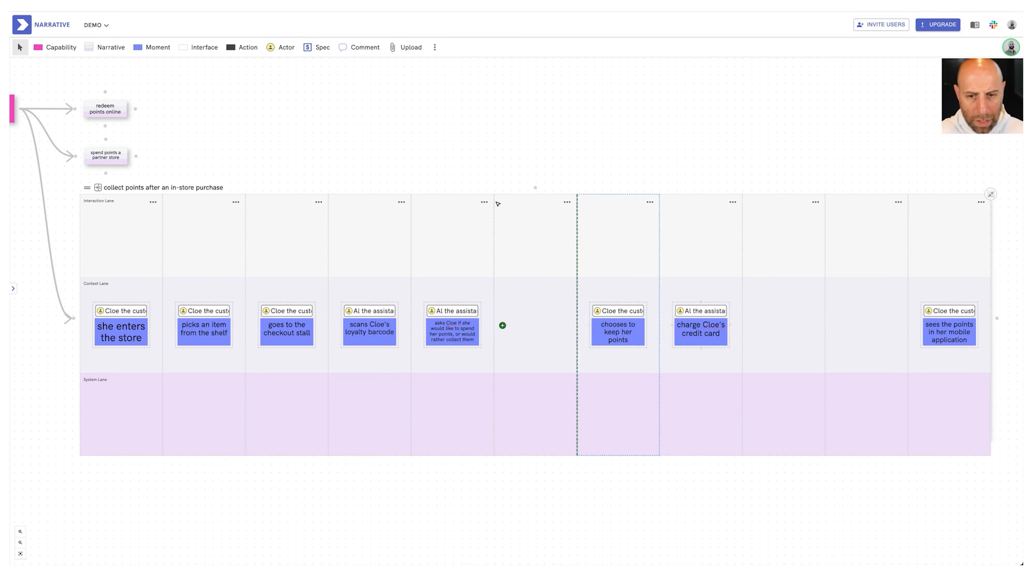
Add the moment "system processes the payment" followed by one stating that the customer receives points based on her purchase
left_click_drag(152, 47, 690, 337)
type("system processes the payment")
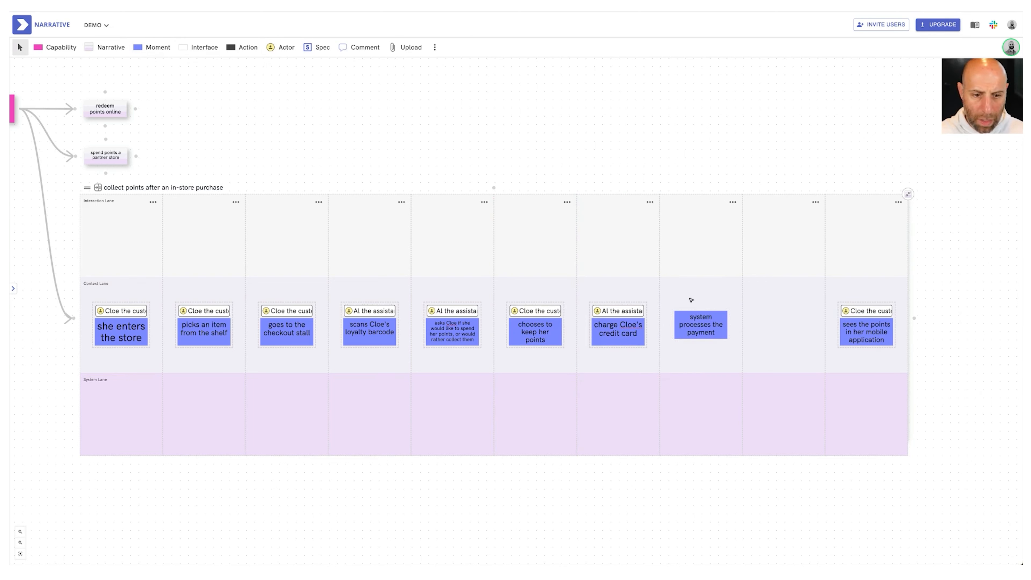
key("ctrl+v")
double_click(783, 324)
type("Cloe res")
type("eives points based on her puc")
key("BackSpace")
type("rhcase")
Correct the spelling of "purchase", assign the customer actor, and reword the moment as "receives points based on her purchase"
left_click(871, 333)
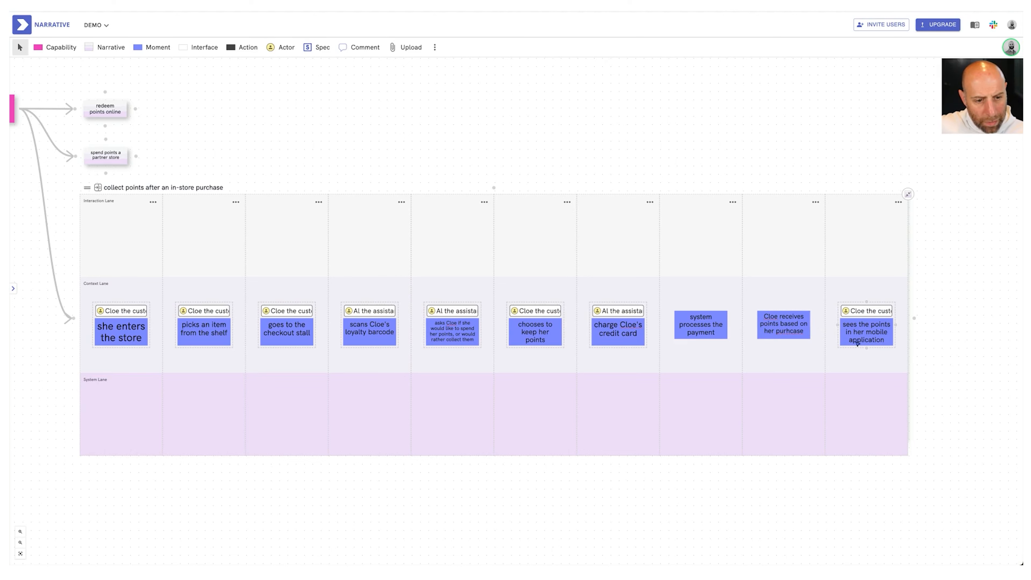
right_click(795, 332)
left_click(806, 336)
scroll(903, 337, "up", 1)
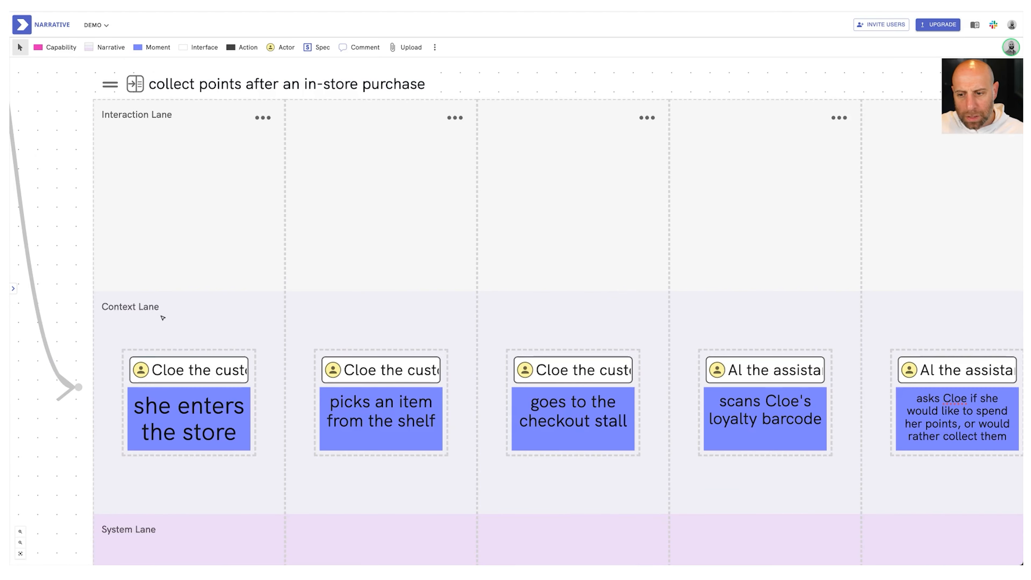
scroll(162, 317, "down", 3)
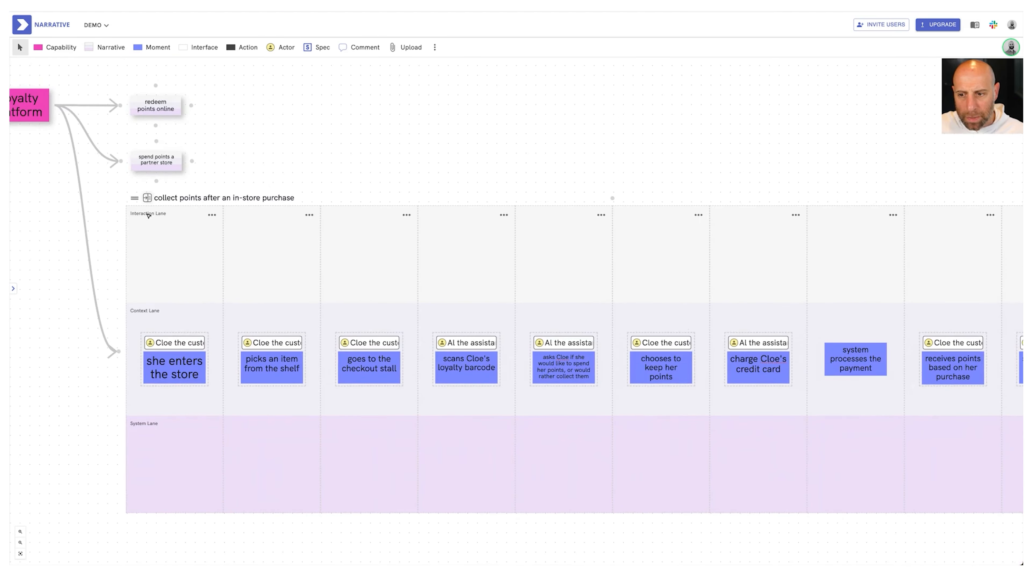
Add a "barcode scanner" interface in the Interaction Lane above the loyalty barcode scanning moment
scroll(685, 330, "down", 4)
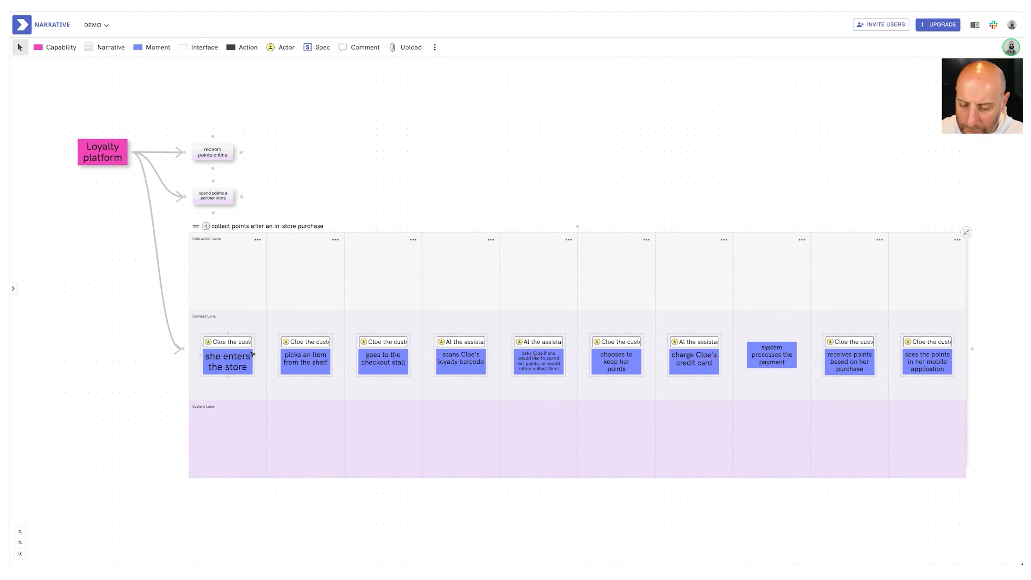
scroll(253, 354, "right", 1)
scroll(253, 355, "right", 1)
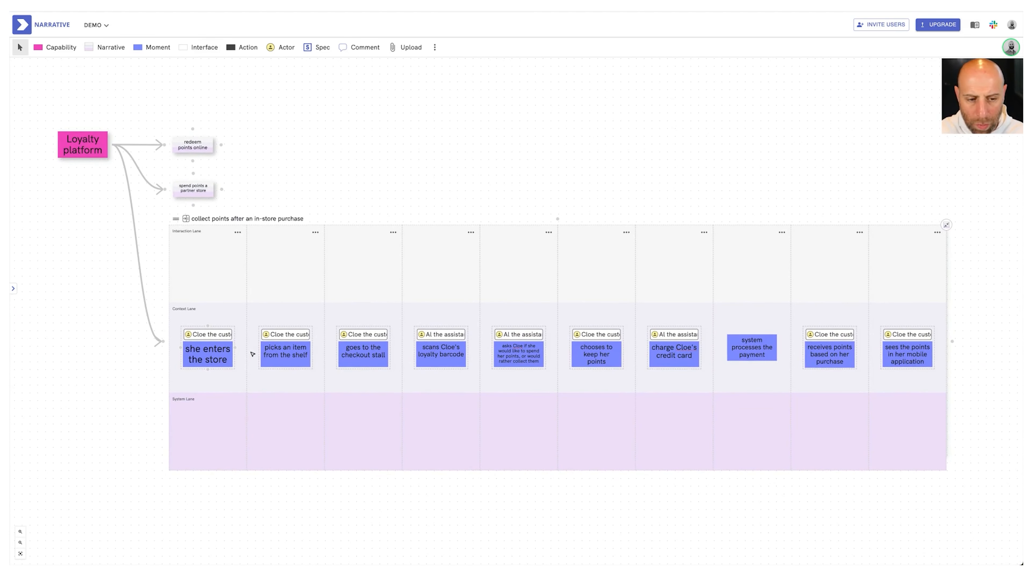
scroll(253, 354, "up", 1)
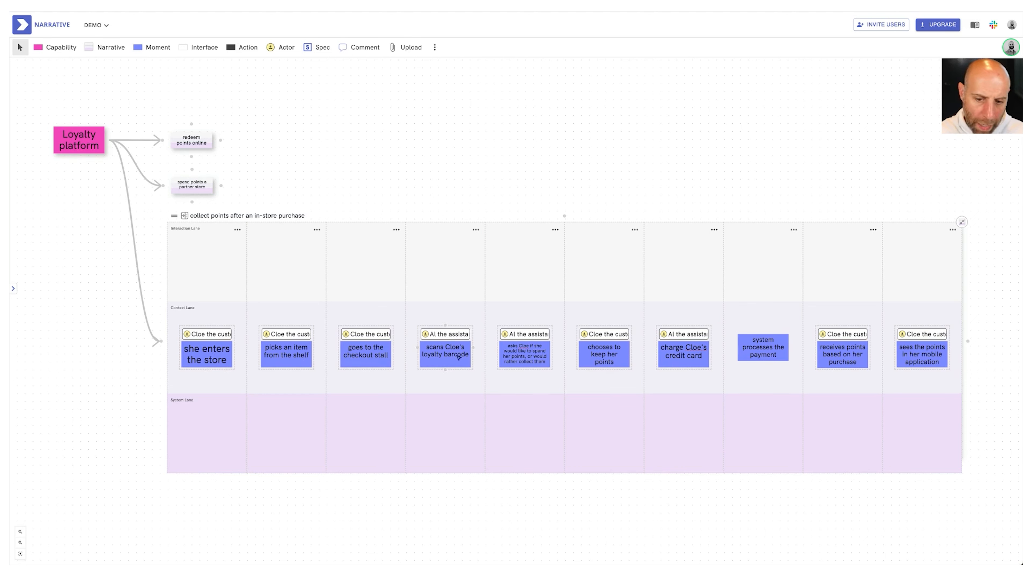
left_click_drag(195, 48, 436, 266)
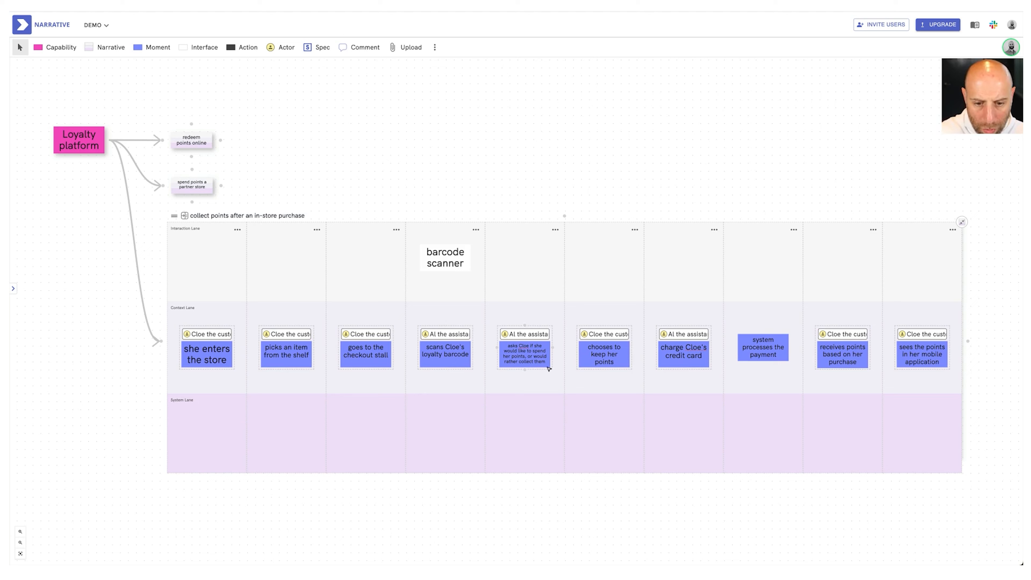
Add a "points balance screen" interface above the moment asking whether to spend or collect points
left_click(199, 47)
left_click(524, 257)
type("points screen")
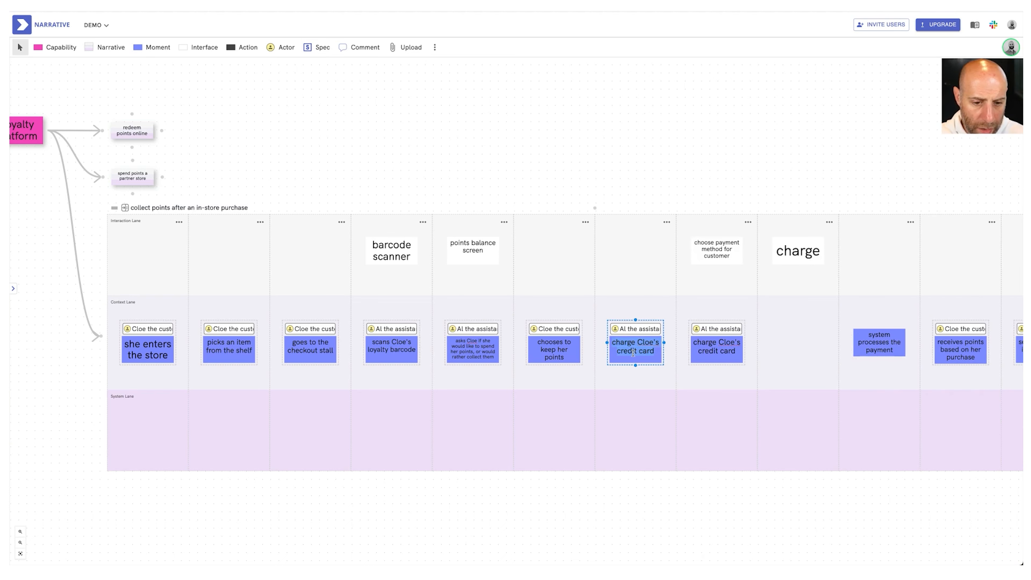
Reword the credit card moment as "requests a payment method from the customer" and follow it with a customer moment "pays using contactless payment"
type("requests a payment method from the customer")
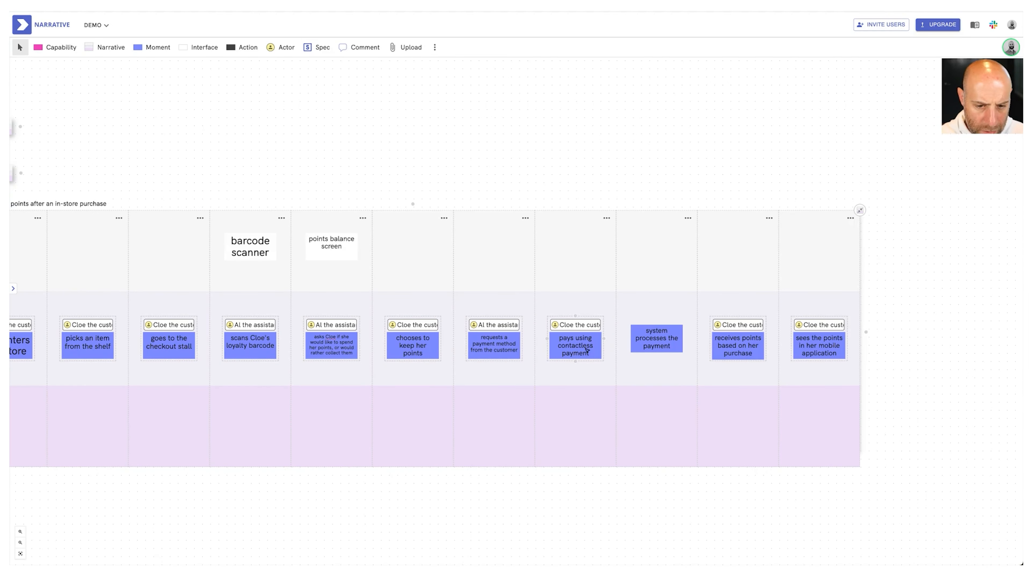
Add a "Mobile app" interface in the Interaction Lane above the final moment about seeing the points
scroll(654, 351, "right", 1)
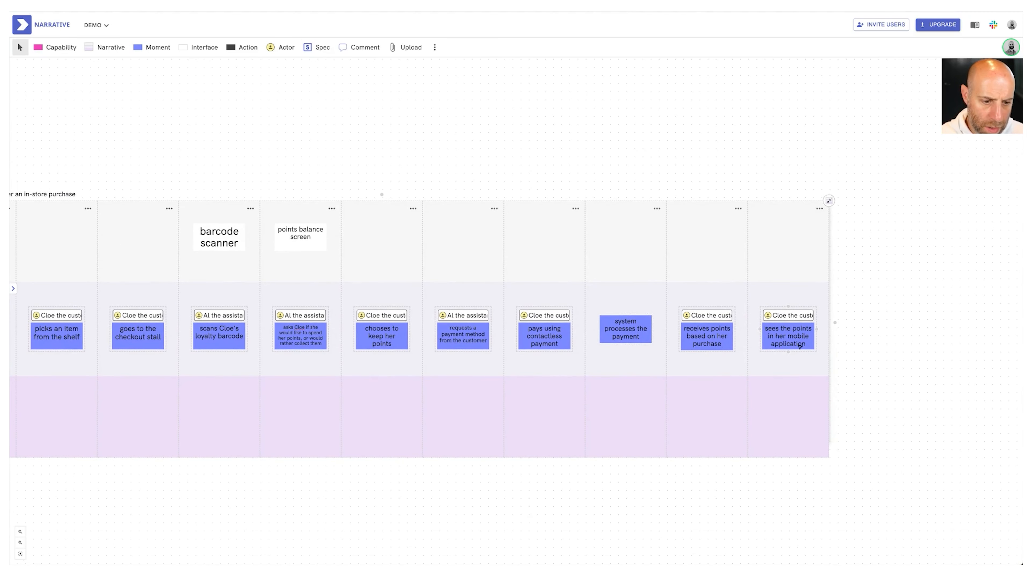
left_click(200, 47)
left_click(789, 237)
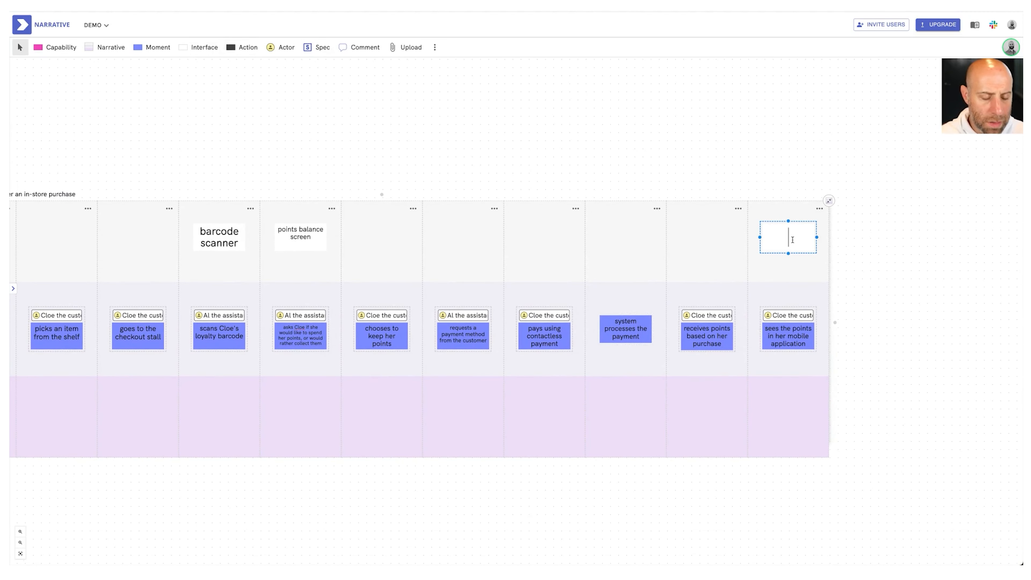
type("Mobile app")
left_click(726, 167)
scroll(726, 166, "left", 5)
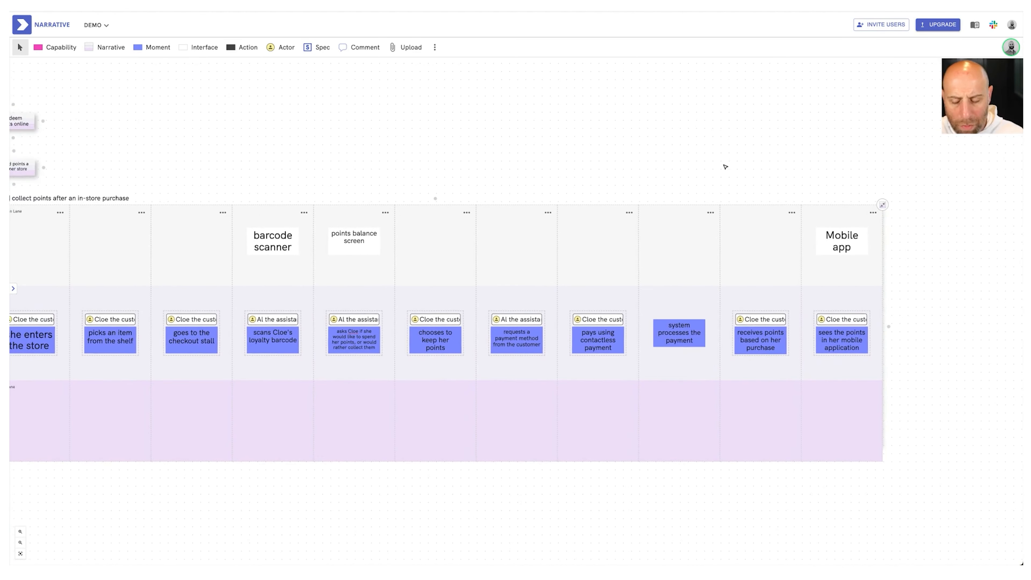
scroll(297, 210, "left", 2)
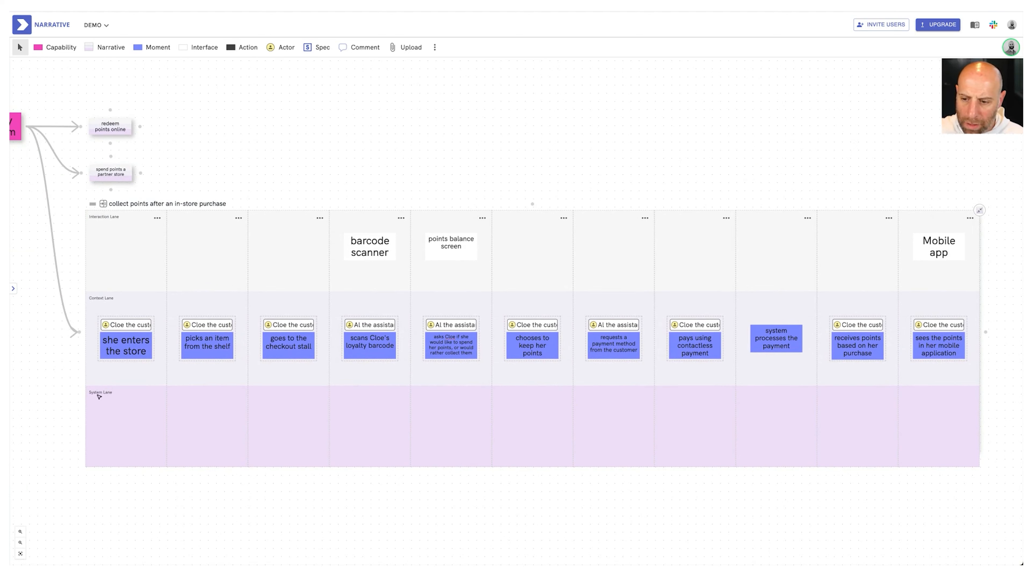
scroll(117, 396, "up", 3)
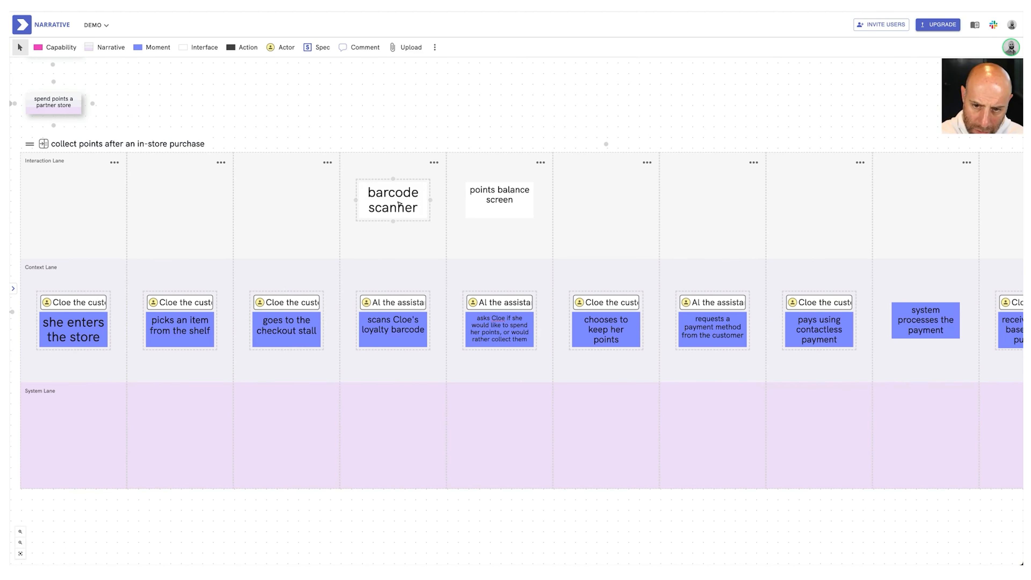
Add the action "fetch account details for customer based on their loyalty account number" to the System Lane, right after the loyalty barcode scanning column
left_click(451, 398)
left_click_drag(247, 63, 477, 401)
type("fetch account details for cus")
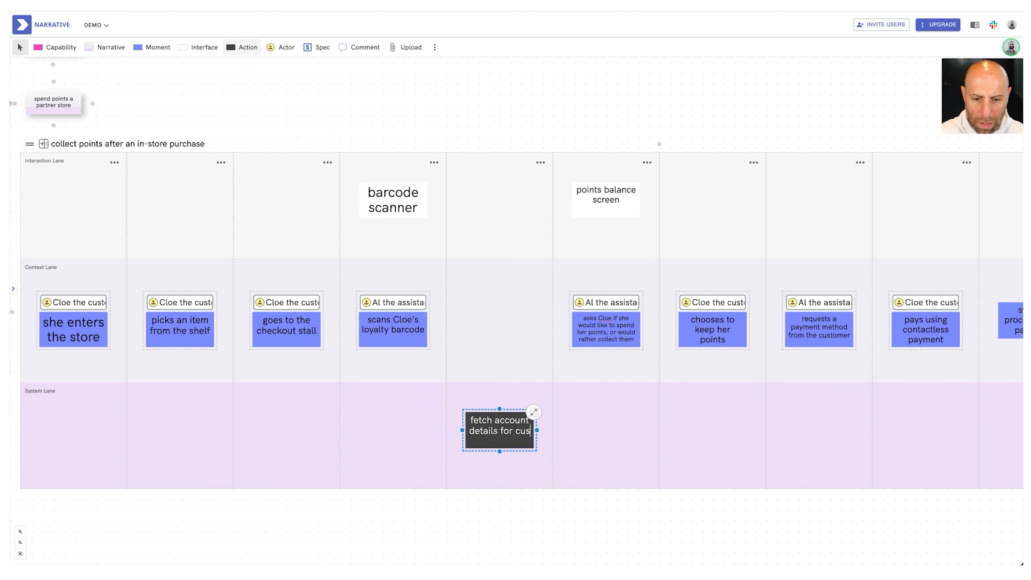
type("tomer based on their loyalty account number")
left_click(428, 514)
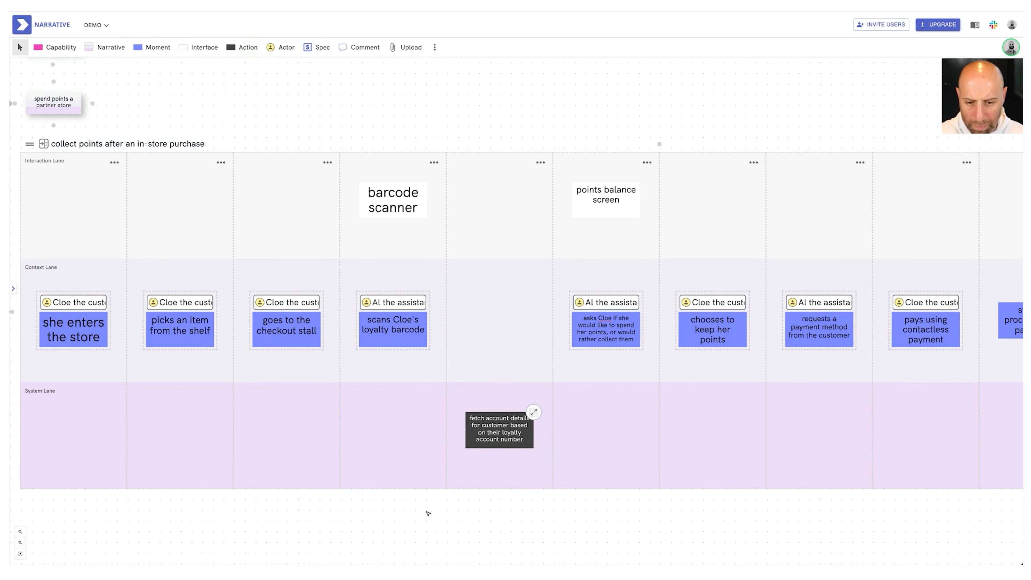
Connect the "barcode scanner" interface to the fetch account details action, and that action to the "points balance screen" interface
scroll(428, 513, "right", 1)
left_click_drag(400, 198, 580, 195)
scroll(583, 197, "right", 2)
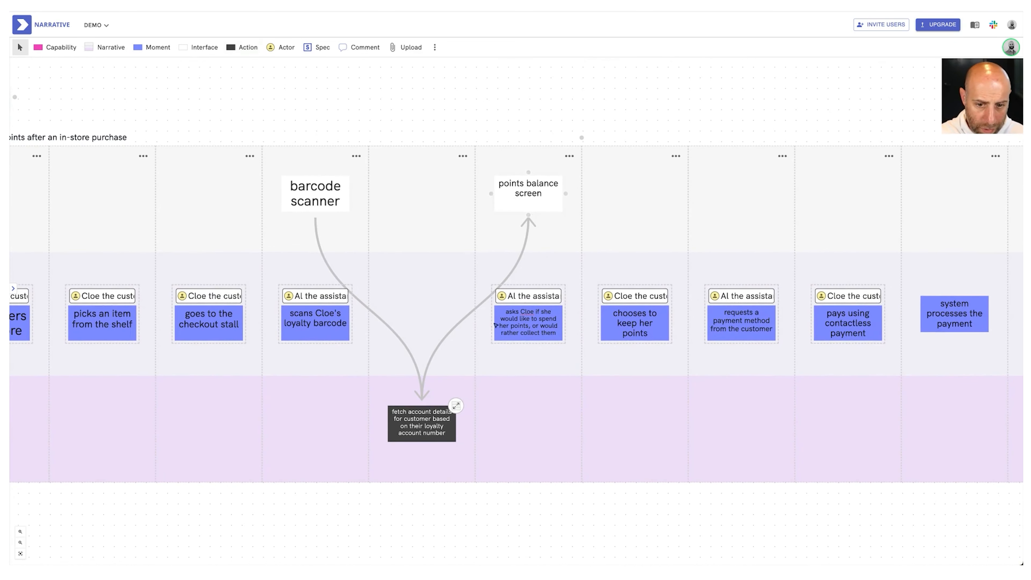
scroll(539, 345, "right", 3)
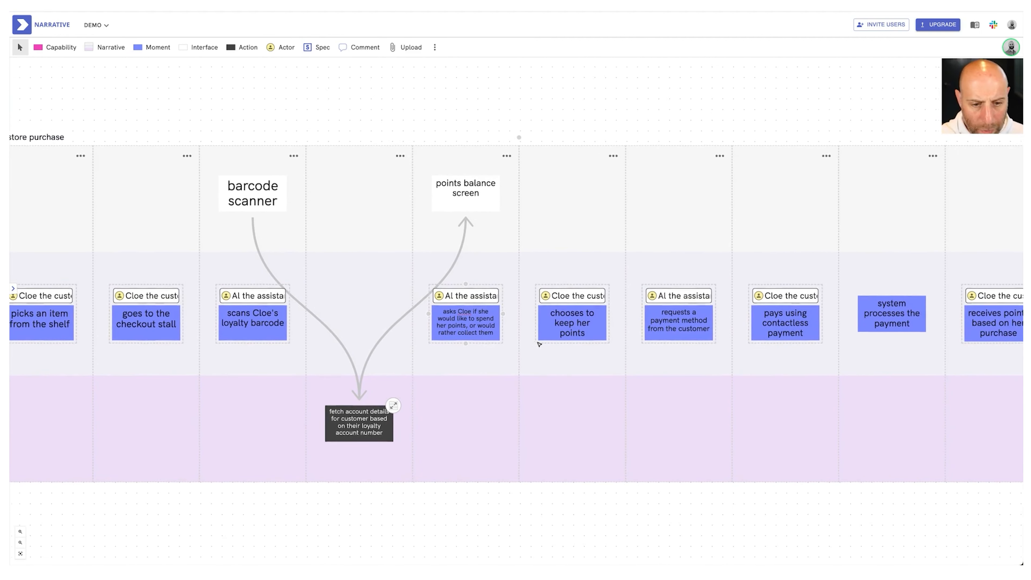
Add a "process payment" action in the System Lane below the "system processes the payment" moment, removing the surplus column
scroll(539, 345, "right", 8)
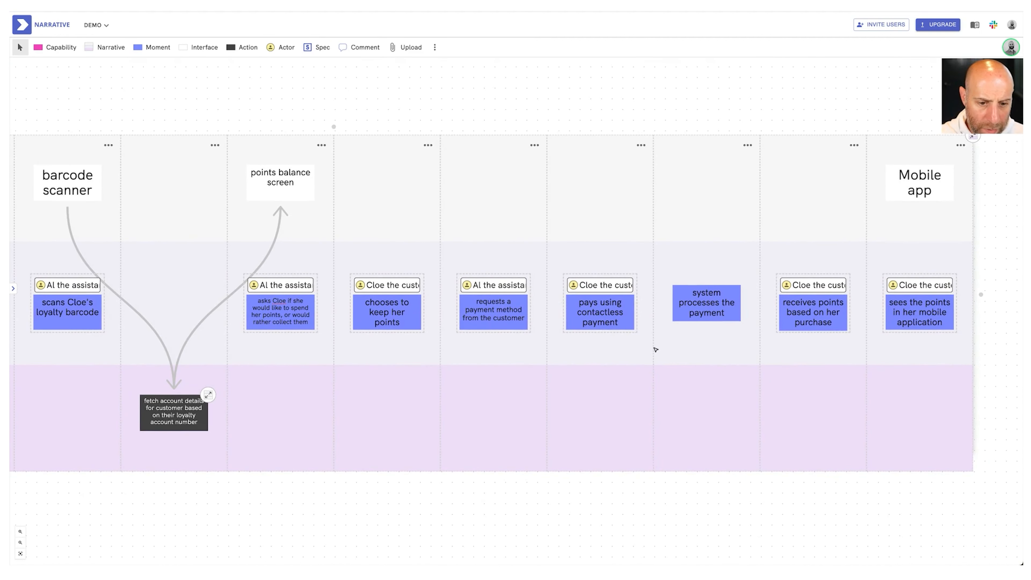
left_click(656, 349)
left_click_drag(253, 51, 821, 415)
type("process payment")
left_click(748, 145)
left_click(789, 166)
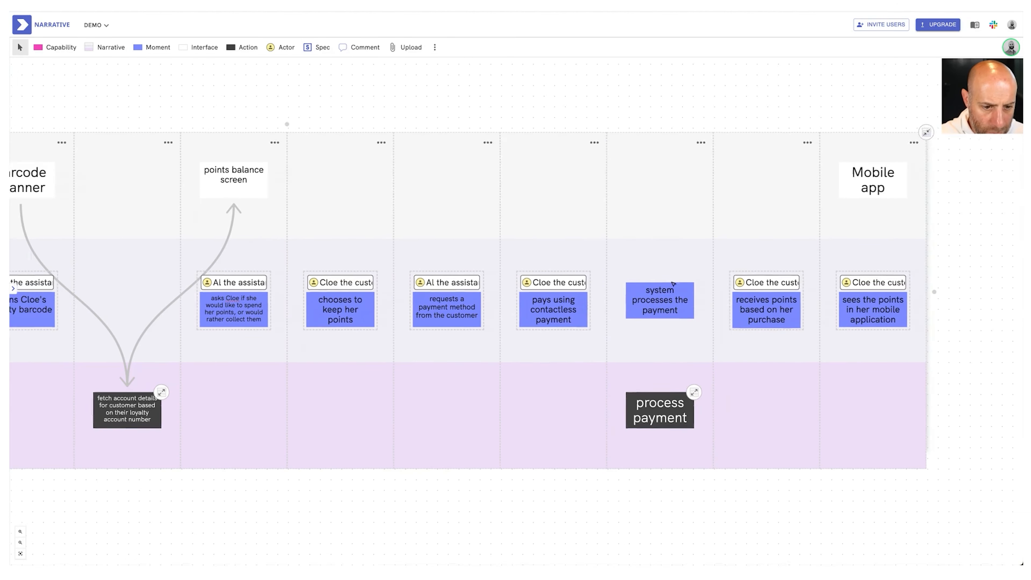
Expand the "process payment" action into its own flow and add a "Stripe" external system in the first cell
scroll(673, 283, "right", 5)
scroll(601, 354, "down", 3)
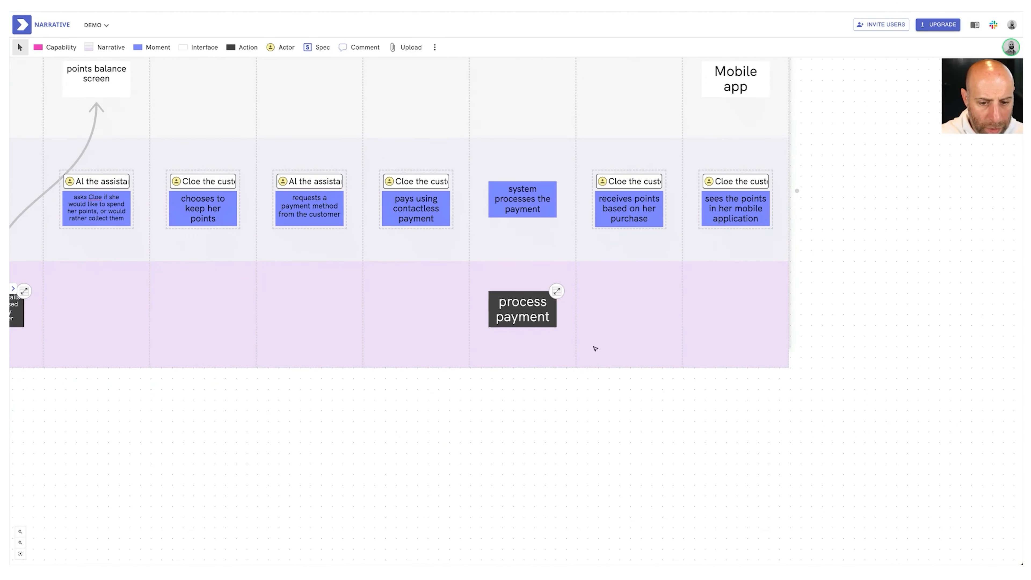
left_click(558, 291)
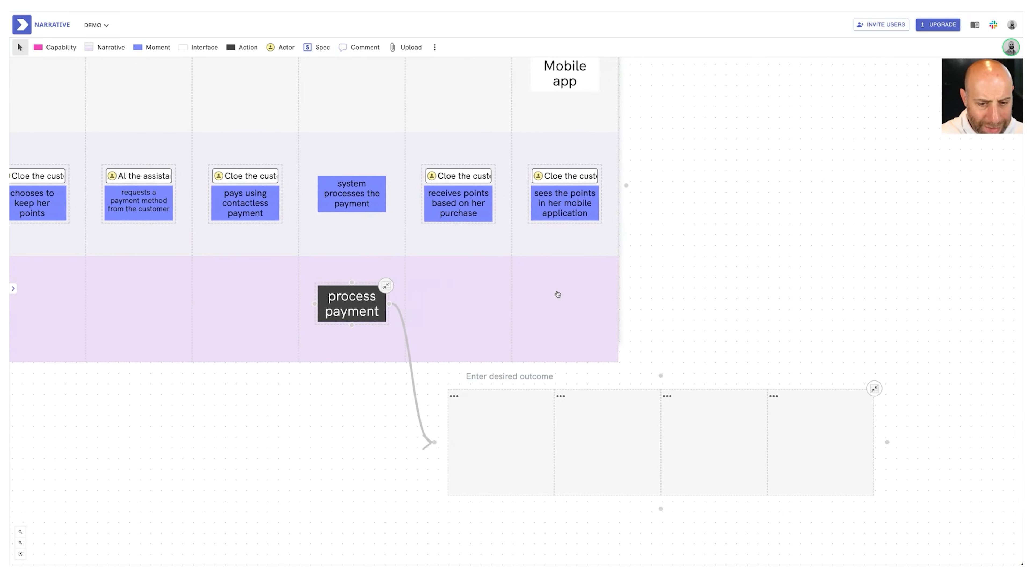
left_click(435, 47)
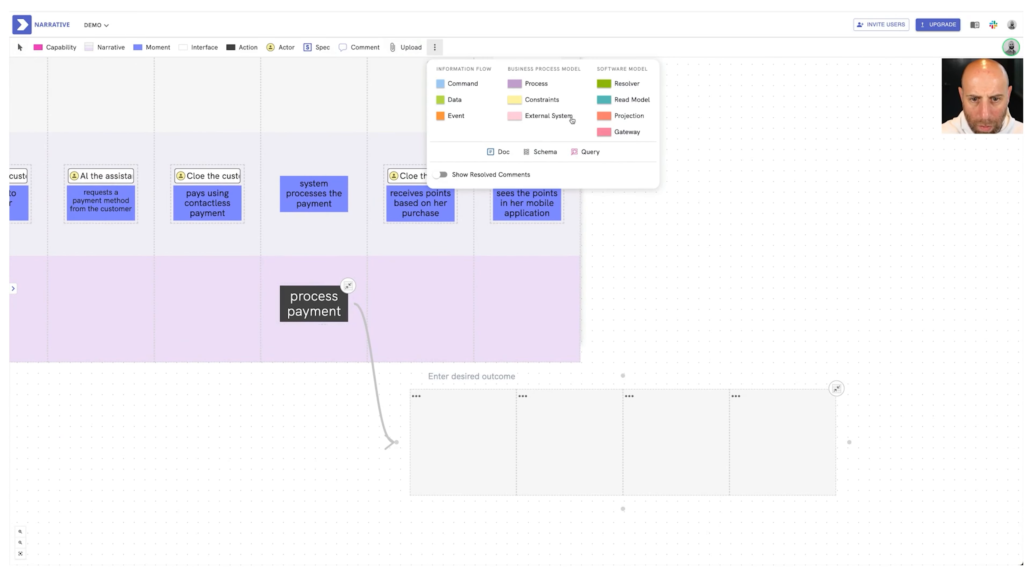
left_click_drag(555, 116, 467, 441)
type("Stripe")
left_click(291, 430)
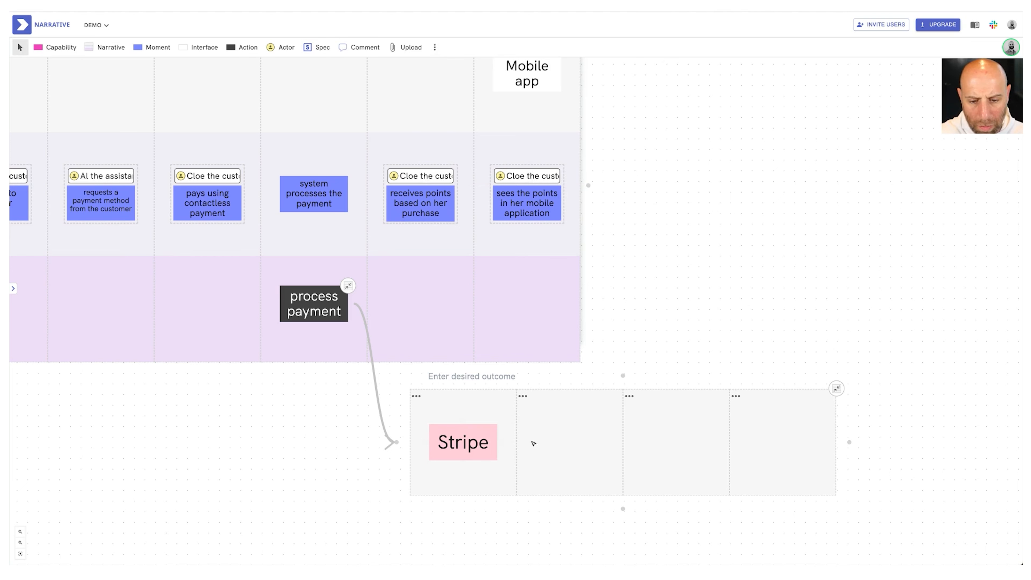
Add an "award points" constraint in the cell after Stripe
left_click(435, 47)
left_click_drag(526, 99, 561, 447)
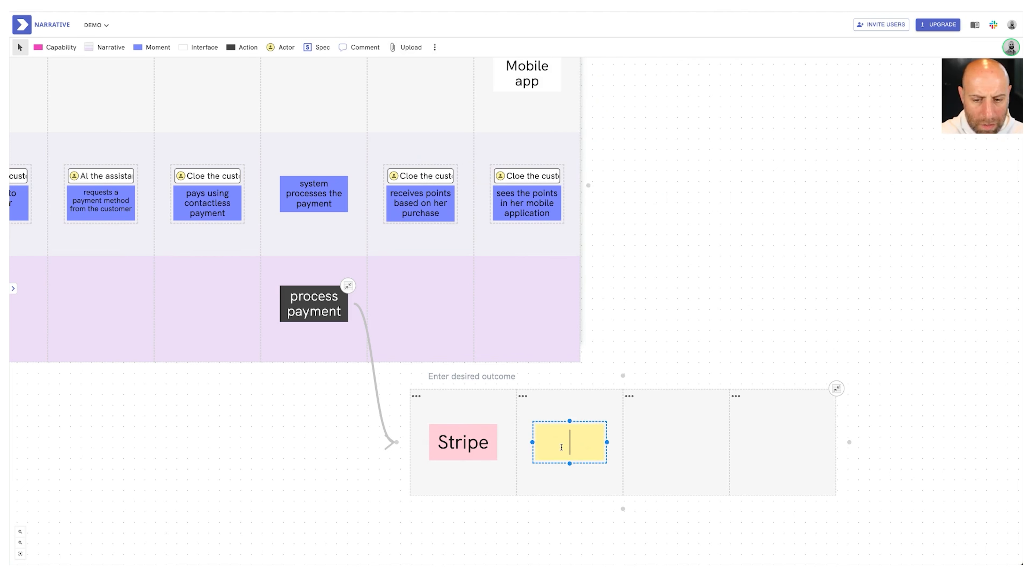
type("award points")
left_click(622, 309)
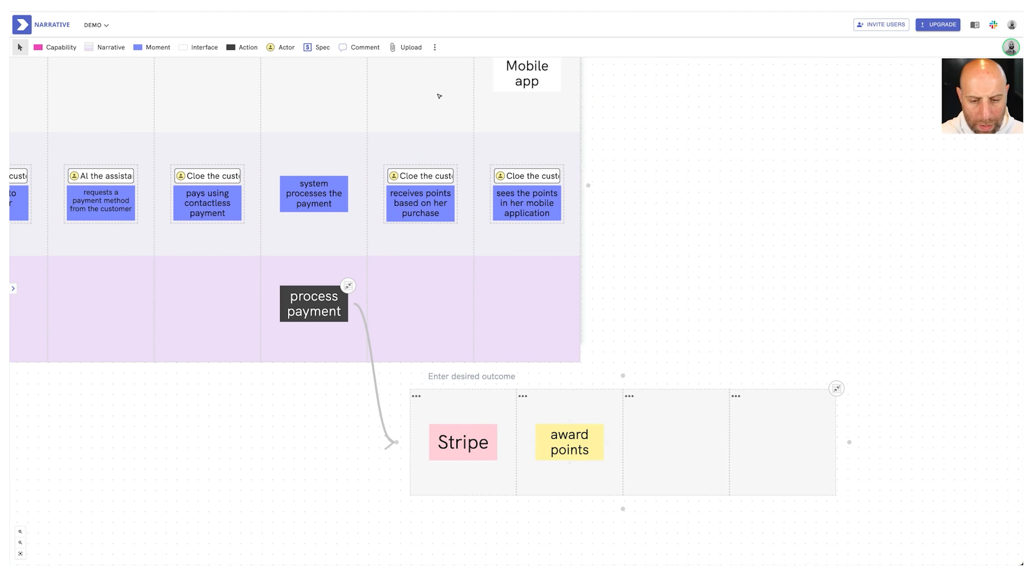
Attach a new "points economy" spec to the "award points" constraint
left_click_drag(317, 47, 565, 443)
type("points econ")
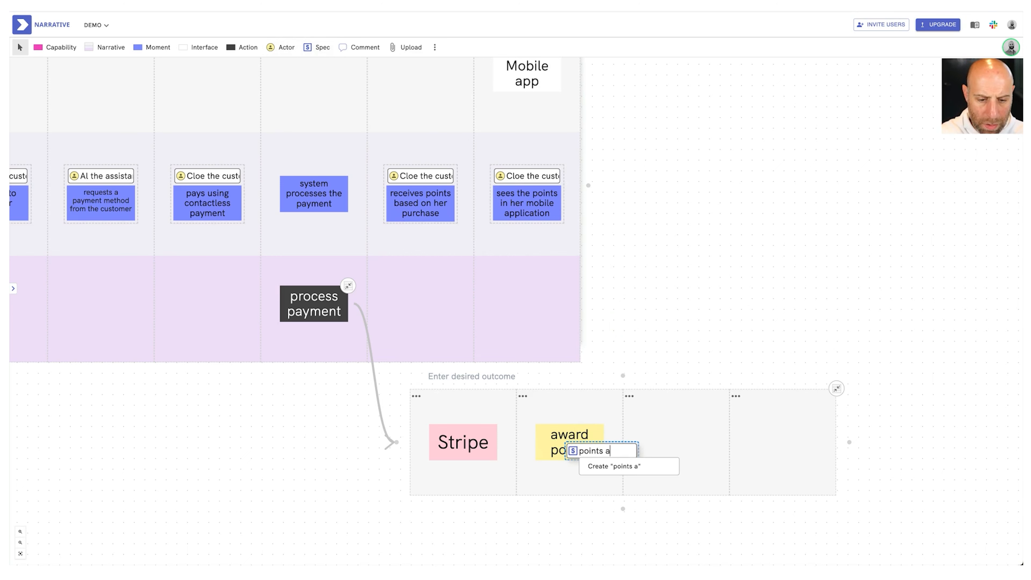
type("omy")
left_click(619, 465)
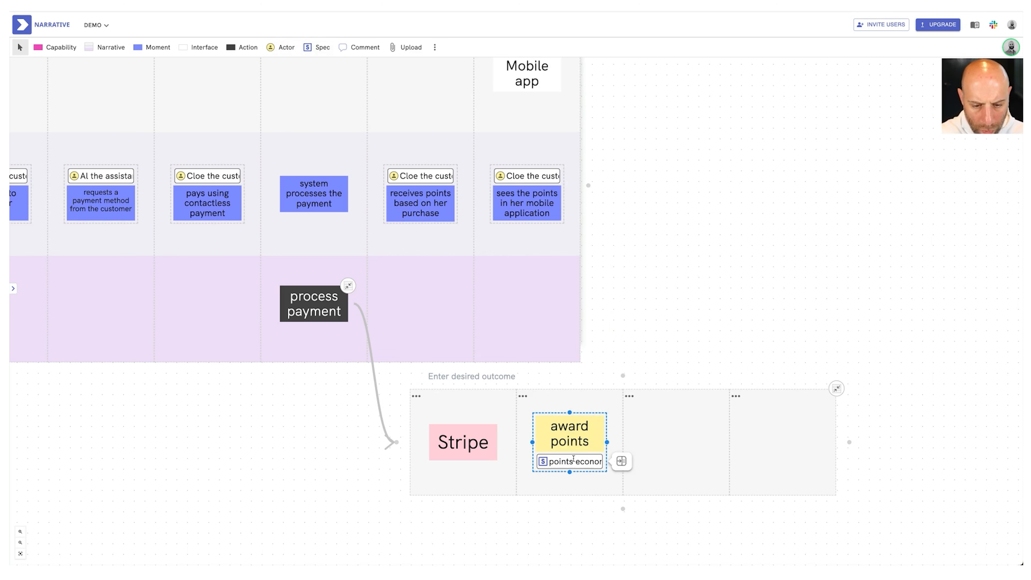
Open the points economy spec and write the bulleted rule "for silver members, give 10 points per dollar spent"
type("* ")
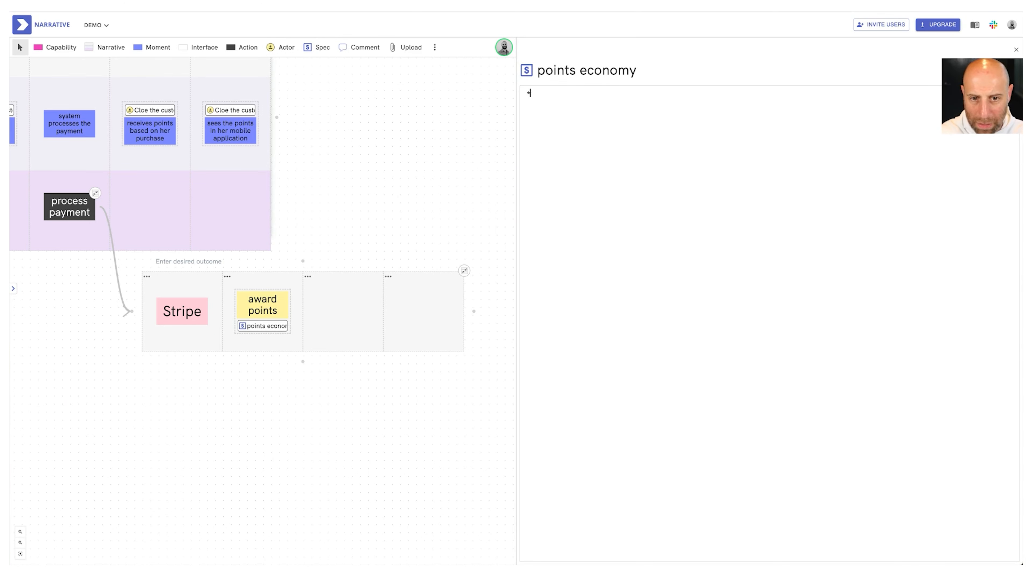
type(" for silver members, give 10 points")
type("per dollar spen")
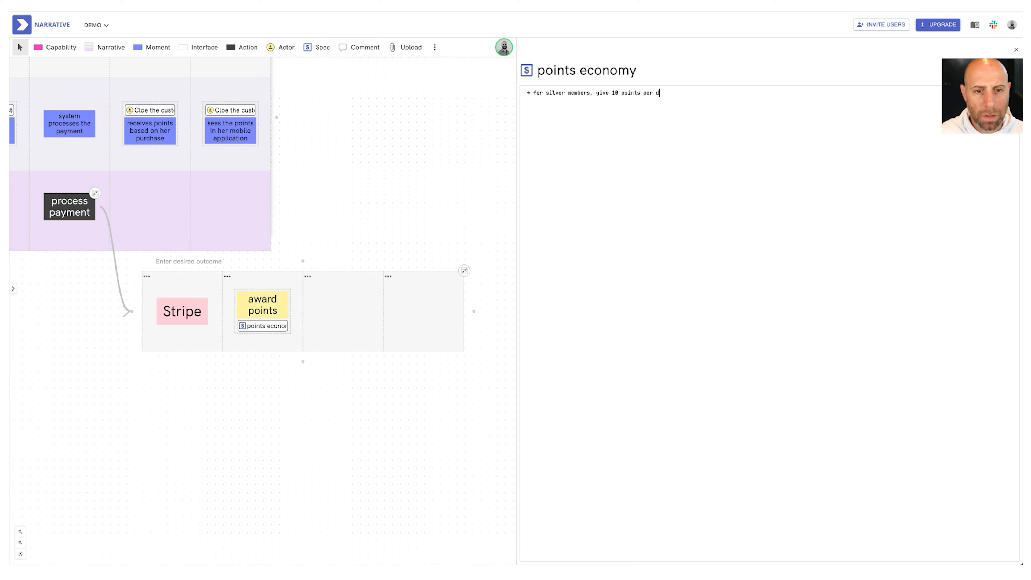
type("t")
Duplicate the silver rule as "for gold members, give 20 points per dollar spent" and narrow the spec pane
key("shift+alt+Down")
double_click(555, 100)
type("gold")
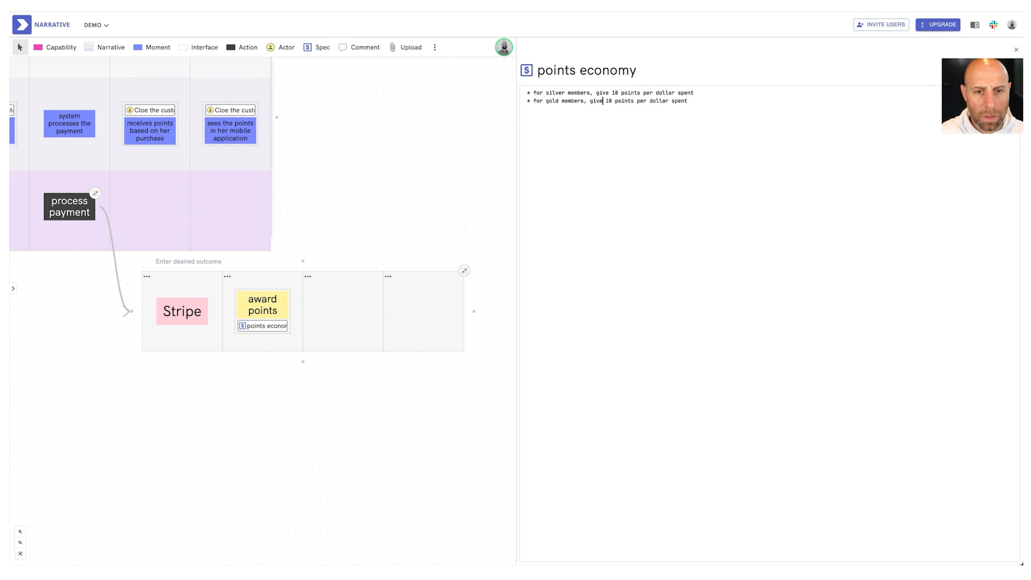
key("Right")
key("Delete")
type("2")
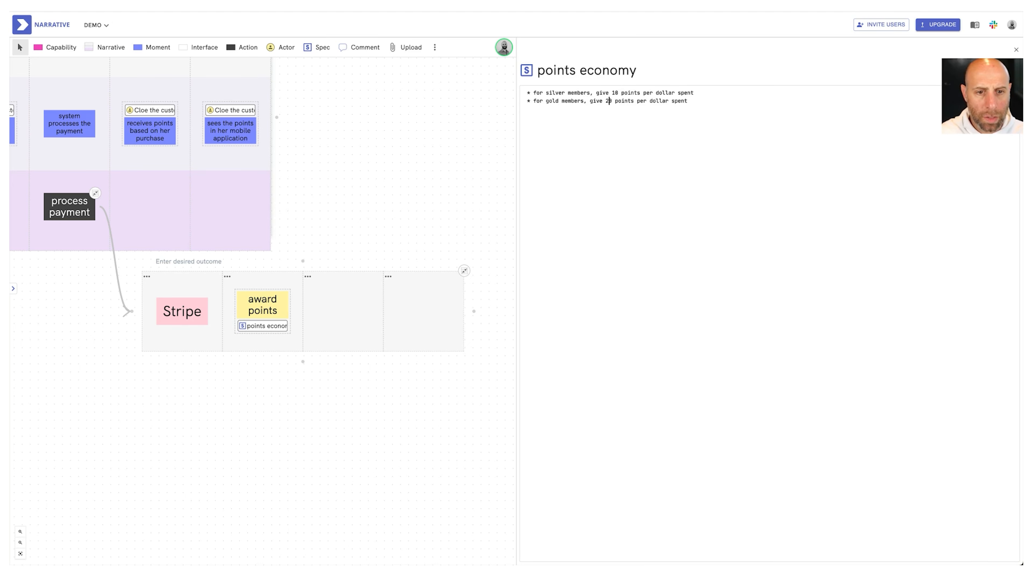
left_click_drag(517, 175, 702, 174)
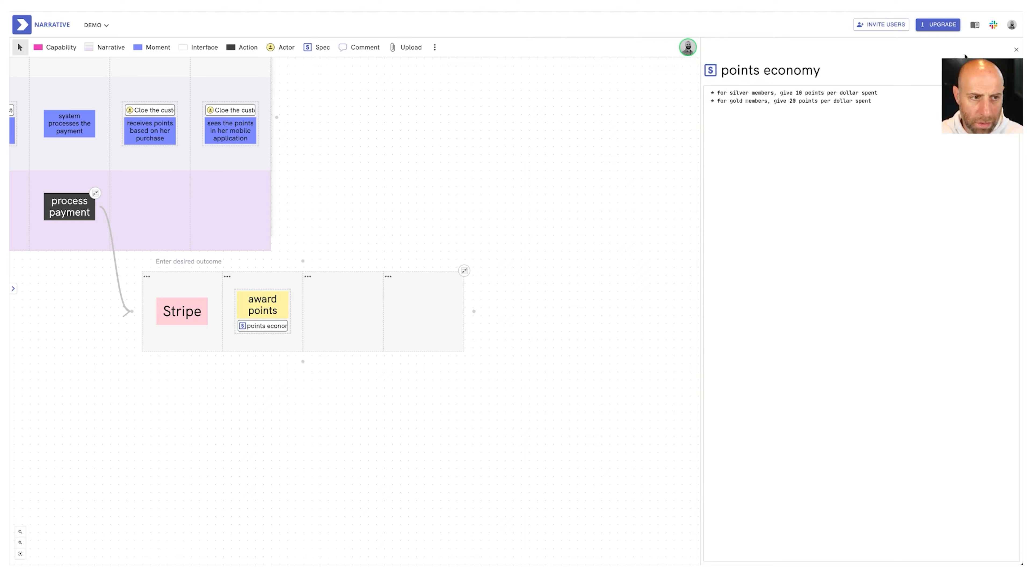
Close the spec and add a process "notify the customer of the points increase" in the cell after "award points"
left_click_drag(327, 258, 513, 265)
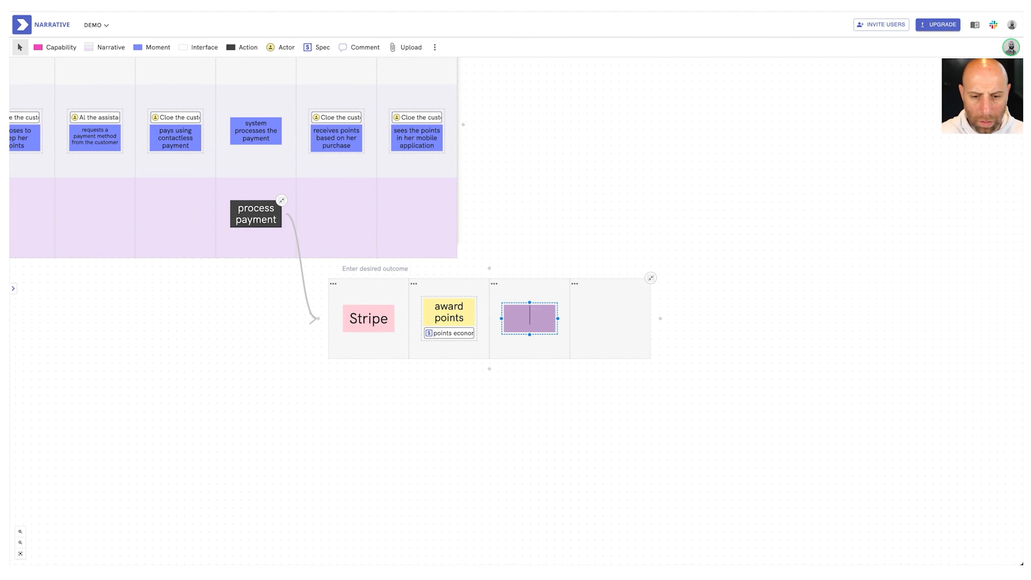
type("notify the cut")
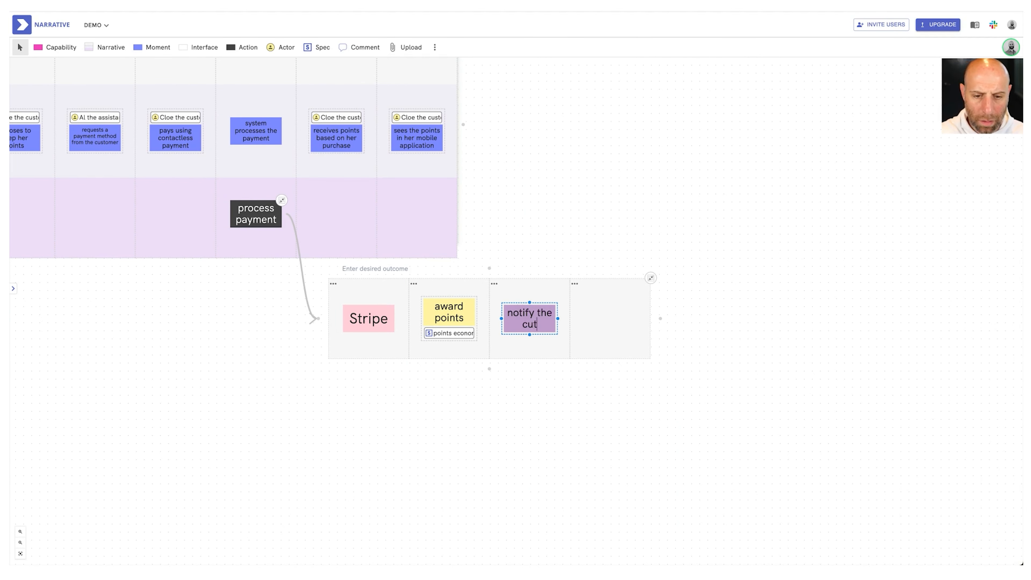
key("BackSpace")
type("stomer of the points")
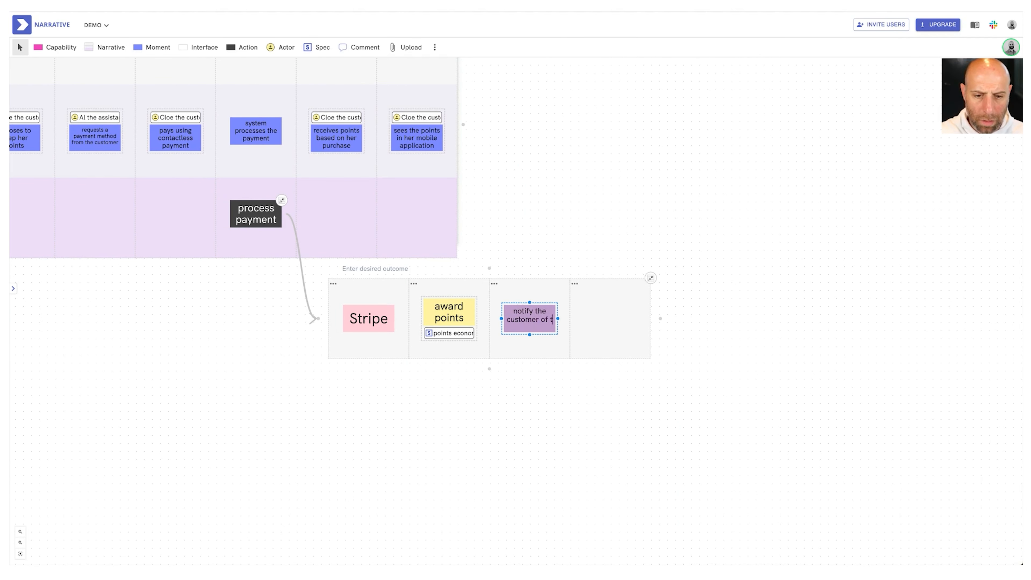
type(" increase")
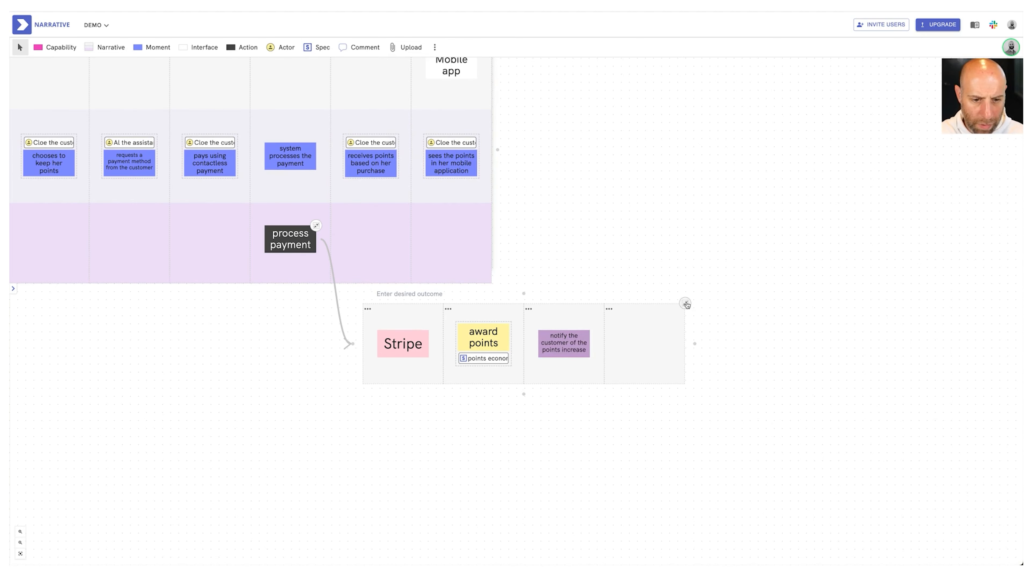
Collapse the process payment flow and connect the "process payment" action to the "Mobile app" interface
left_click(686, 304)
left_click_drag(576, 297, 681, 129)
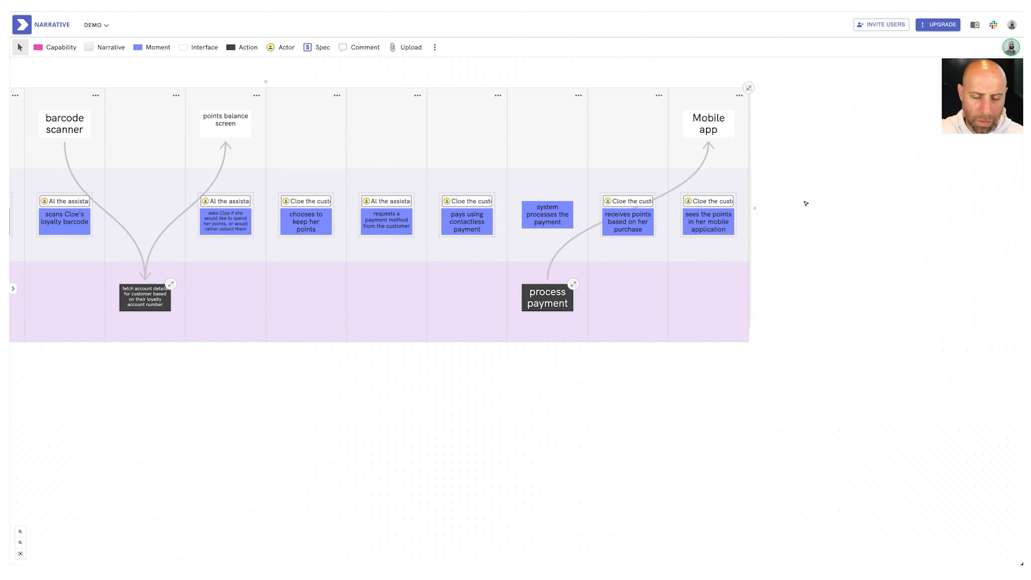
Capture a screenshot of the laptop wireframe, attach it to the "points balance screen" interface and preview the attachment
scroll(806, 204, "down", 2)
scroll(807, 203, "left", 2)
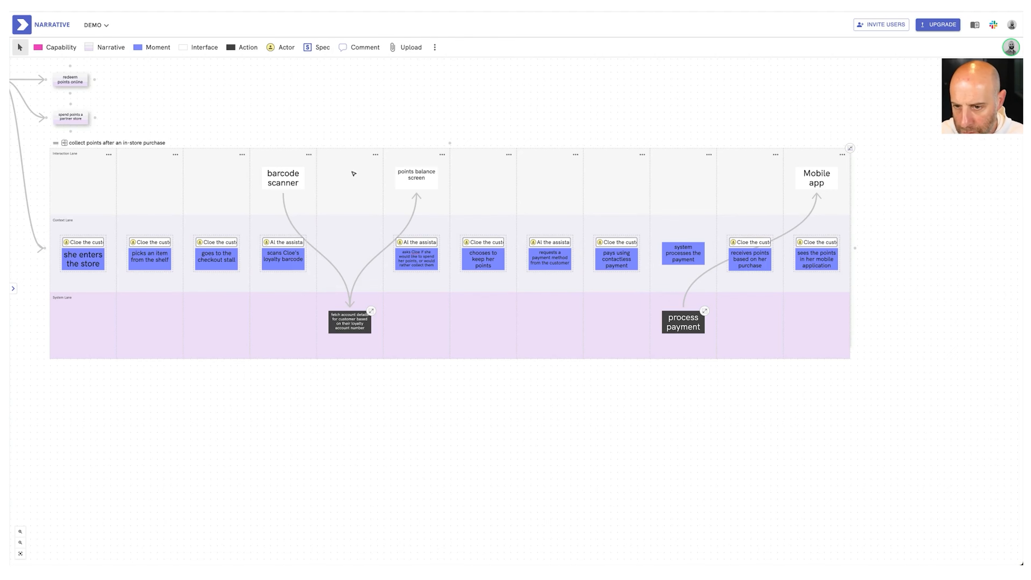
scroll(460, 212, "up", 1)
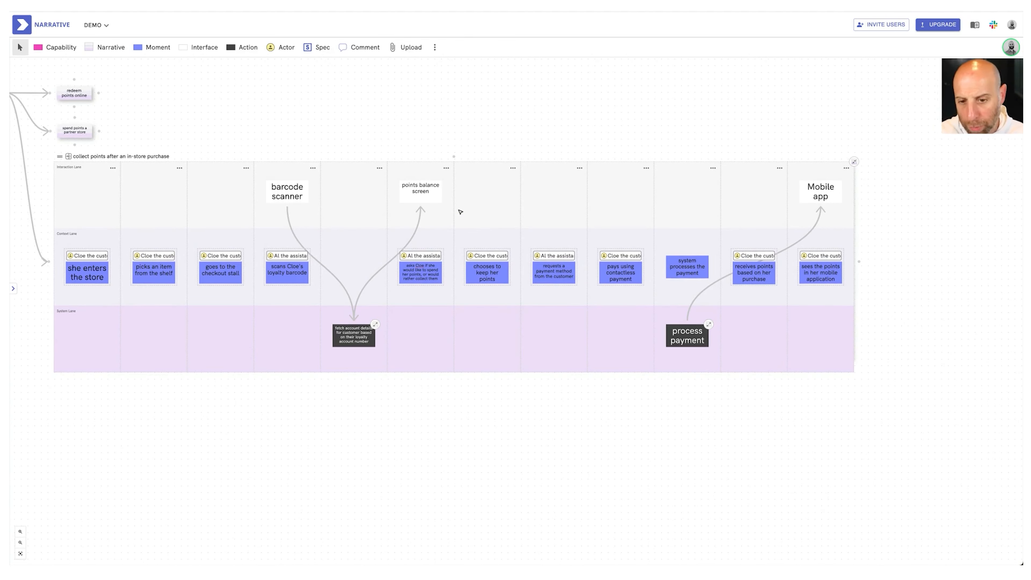
key("super+shift+4")
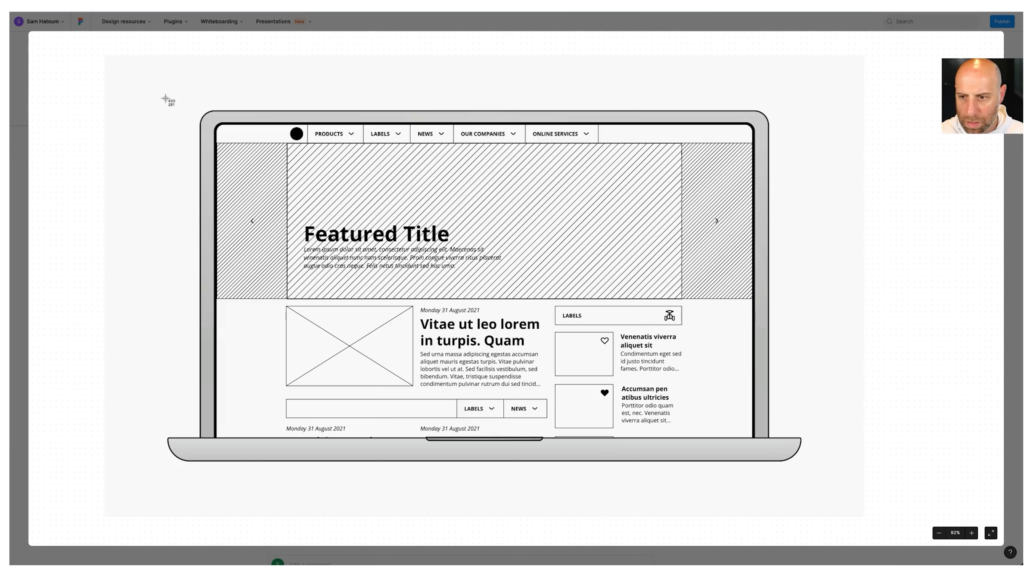
left_click_drag(165, 97, 809, 474)
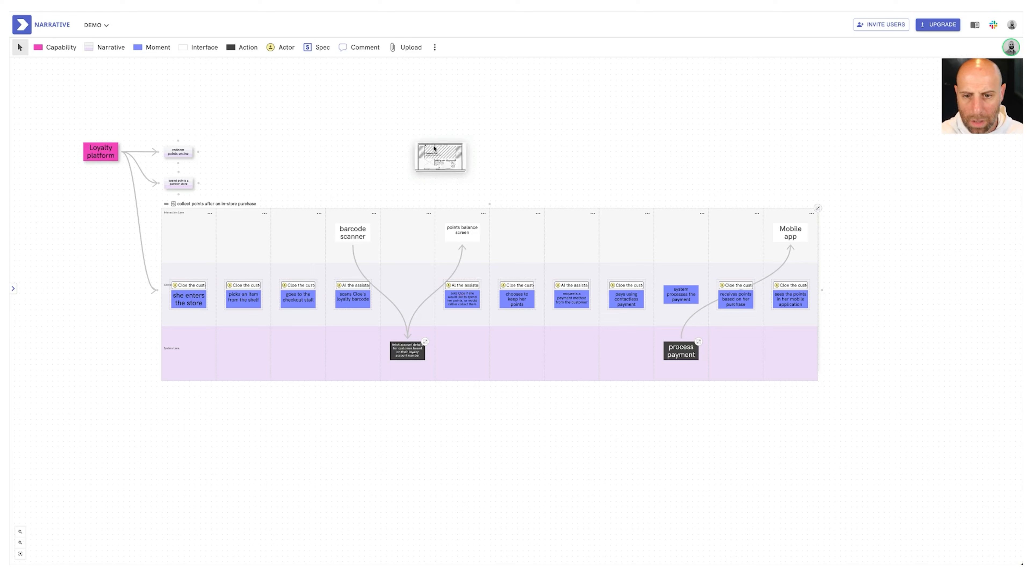
left_click_drag(437, 153, 473, 276)
scroll(452, 151, "up", 3)
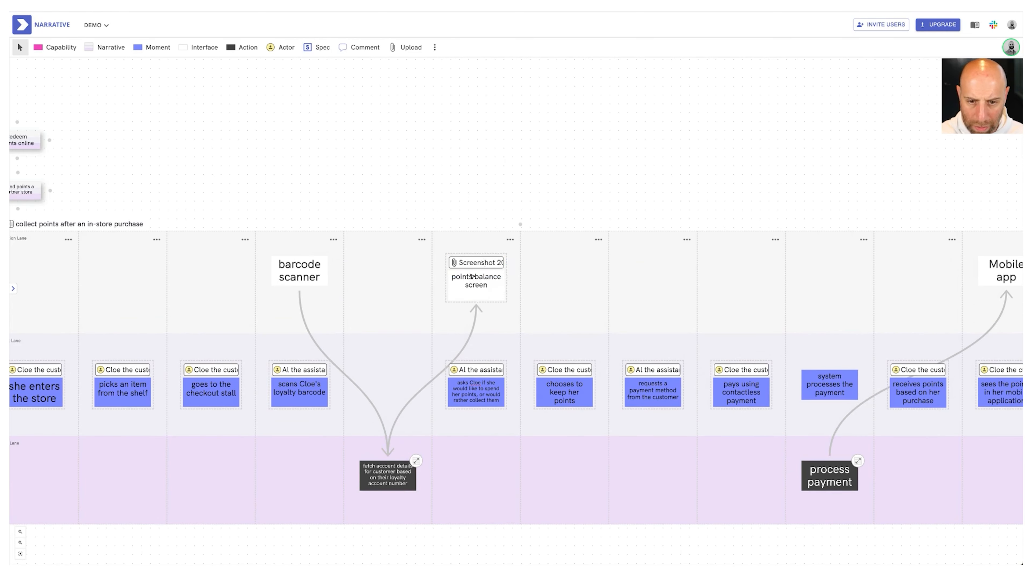
left_click(516, 264)
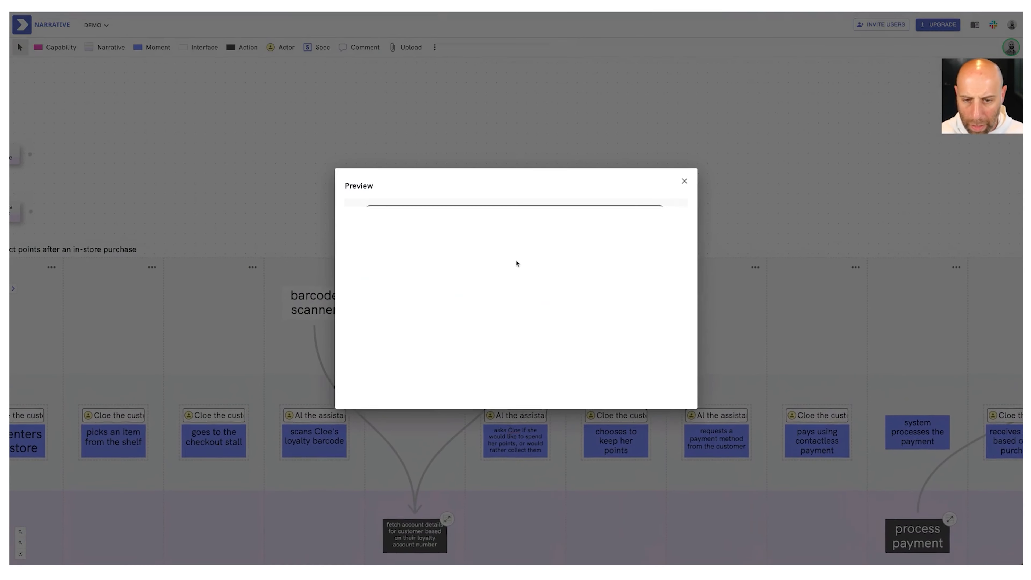
left_click(684, 182)
Attach a new "balance screen" spec to the "points balance screen" interface and open it
left_click_drag(319, 47, 496, 323)
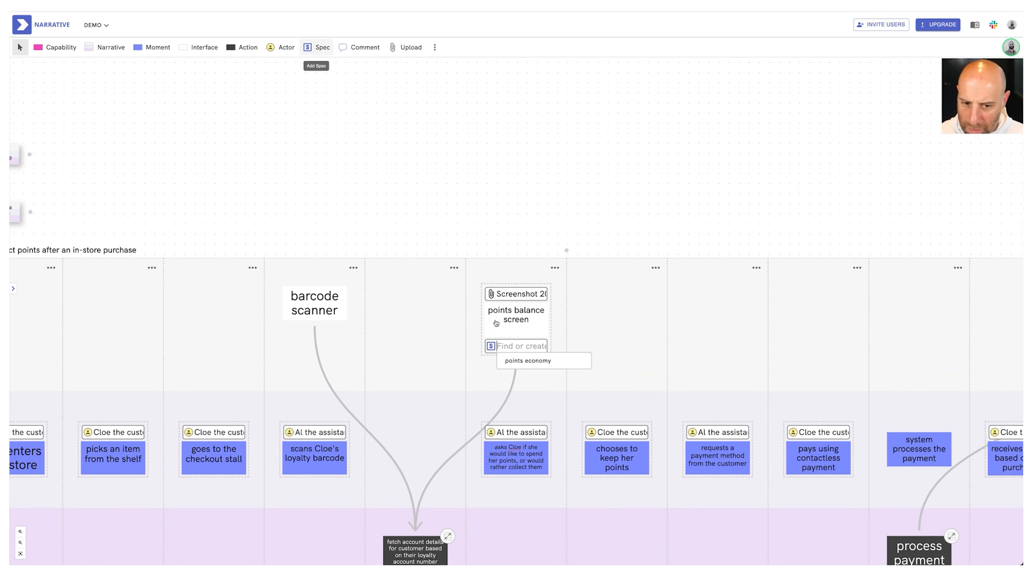
type("balance screen")
key("Return")
left_click(566, 346)
Write the bulleted requirements "it should show the balance" and "it should show the amount available to spend" in the balance screen spec, and close it
type("* it should show the balance")
key("Return")
type("it should show the ")
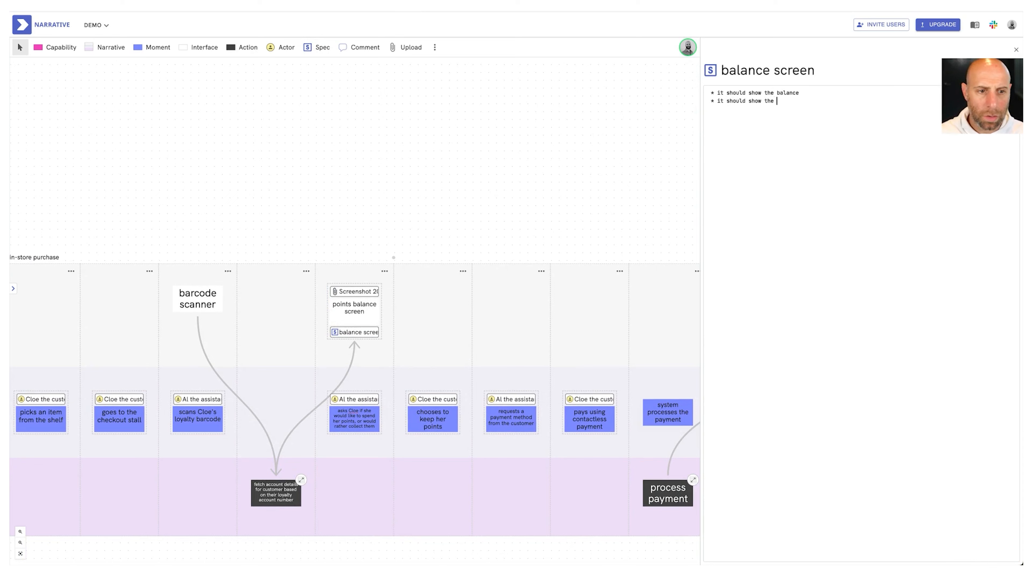
type("amount available to spend")
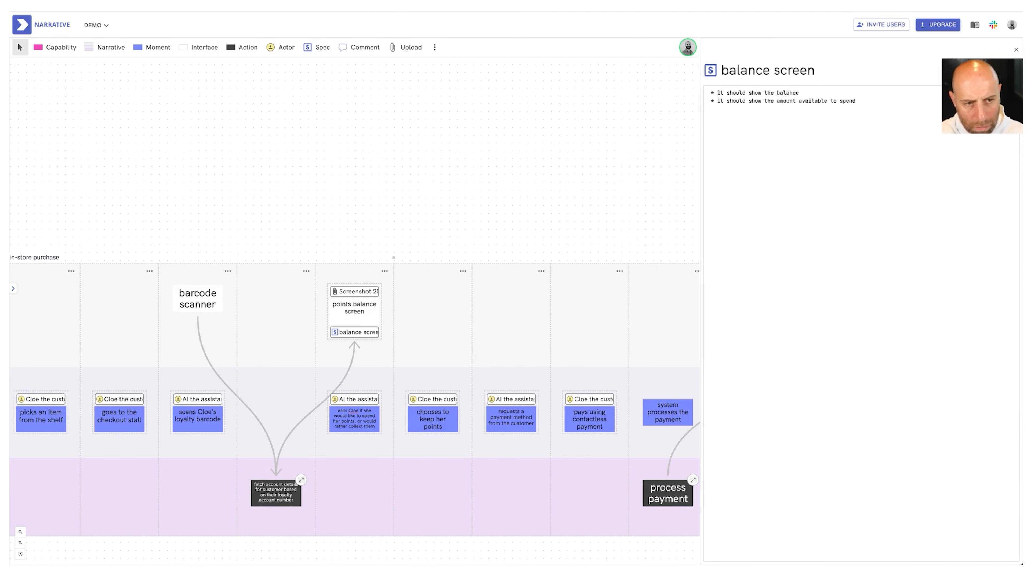
left_click(1016, 49)
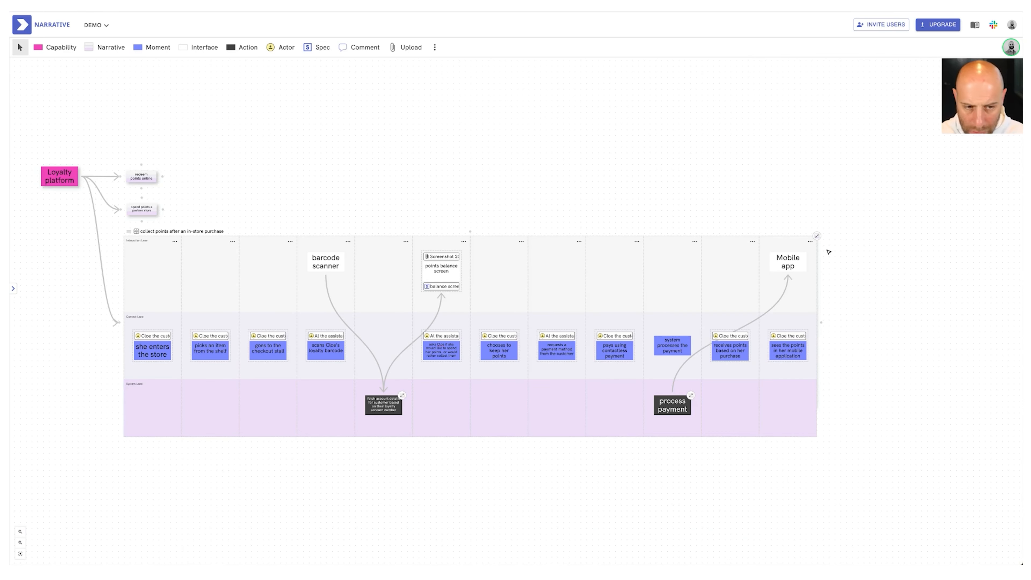
Collapse the narrative about collecting points after an in-store purchase, and expand it again together with its process payment flow
left_click(817, 238)
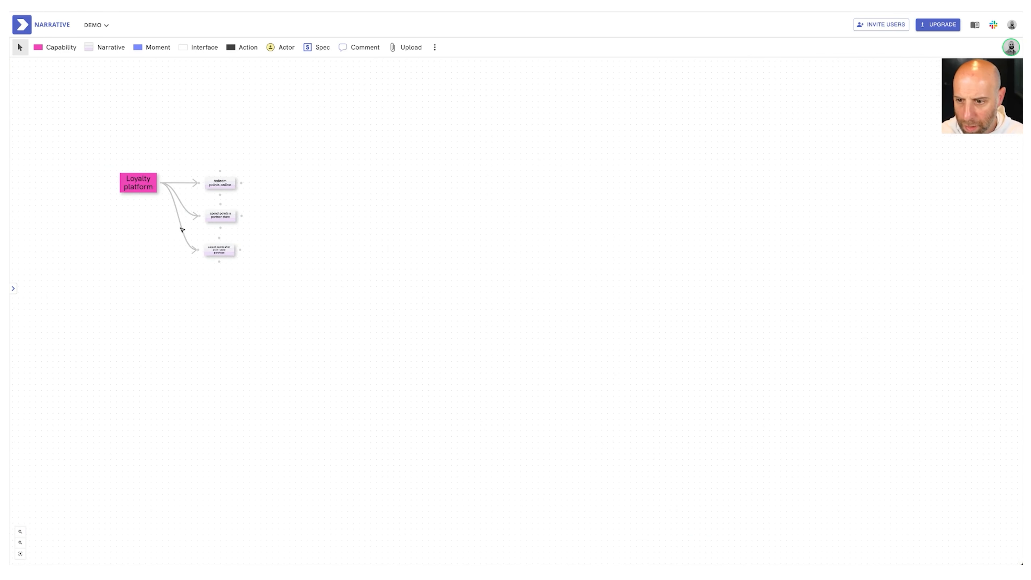
left_click(234, 244)
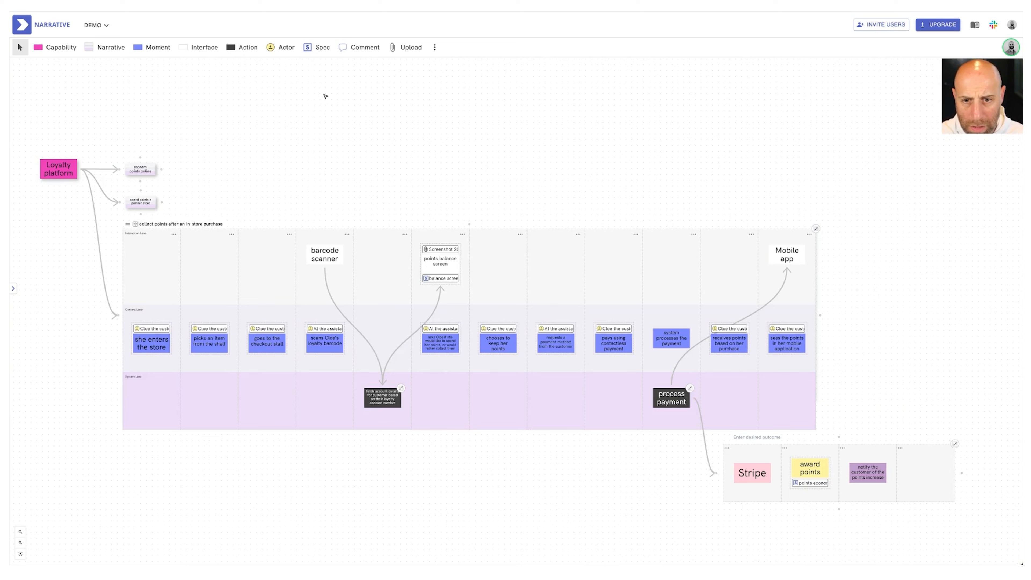
Attach a "points" query to the "Mobile app" interface
left_click(434, 47)
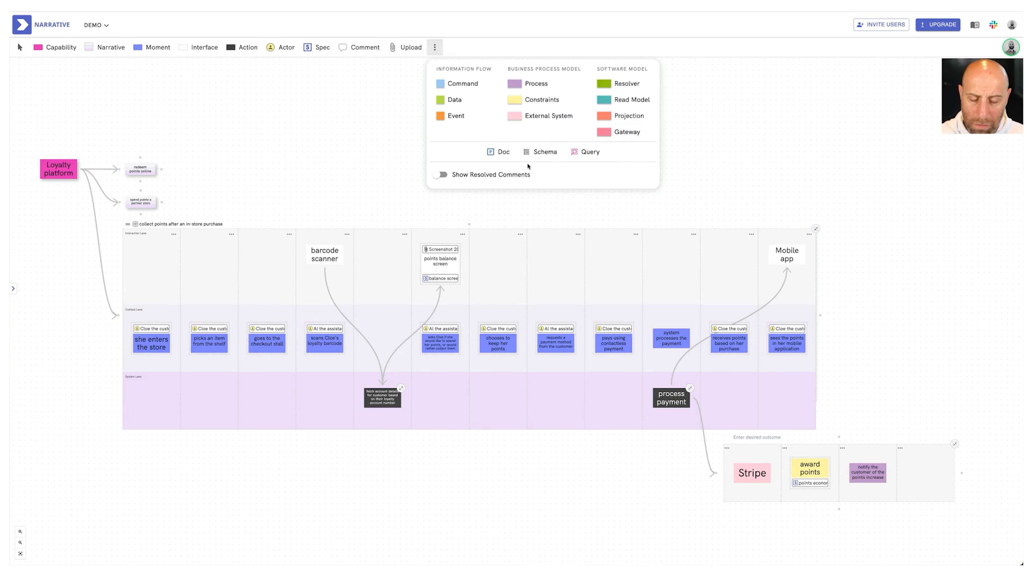
left_click_drag(585, 156, 791, 265)
type("points")
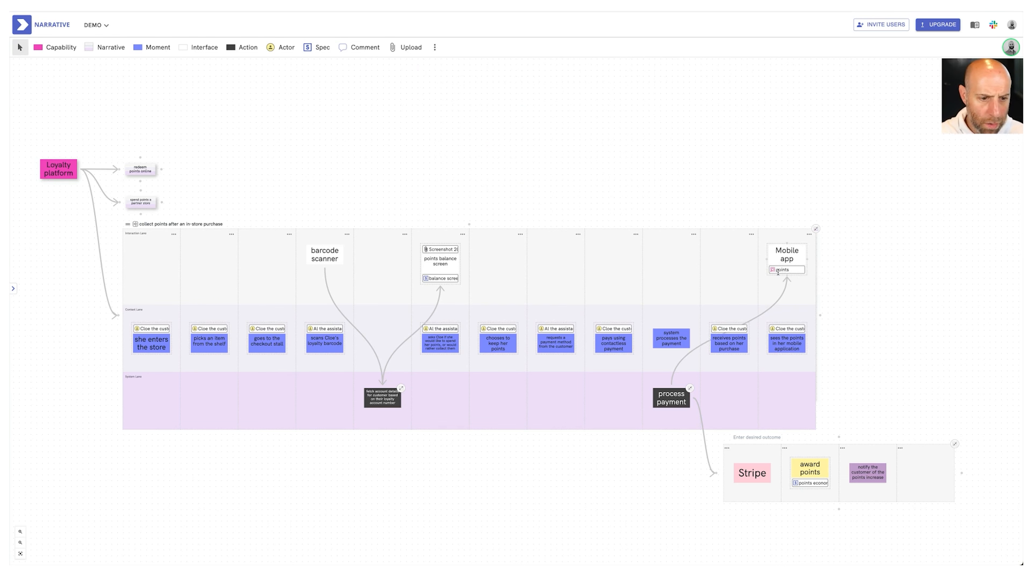
Write the points query with an account block containing points, name and "...", and close it
left_click(796, 278)
type("account: {")
key("Return")
type("points")
key("Return")
type("name")
key("Return")
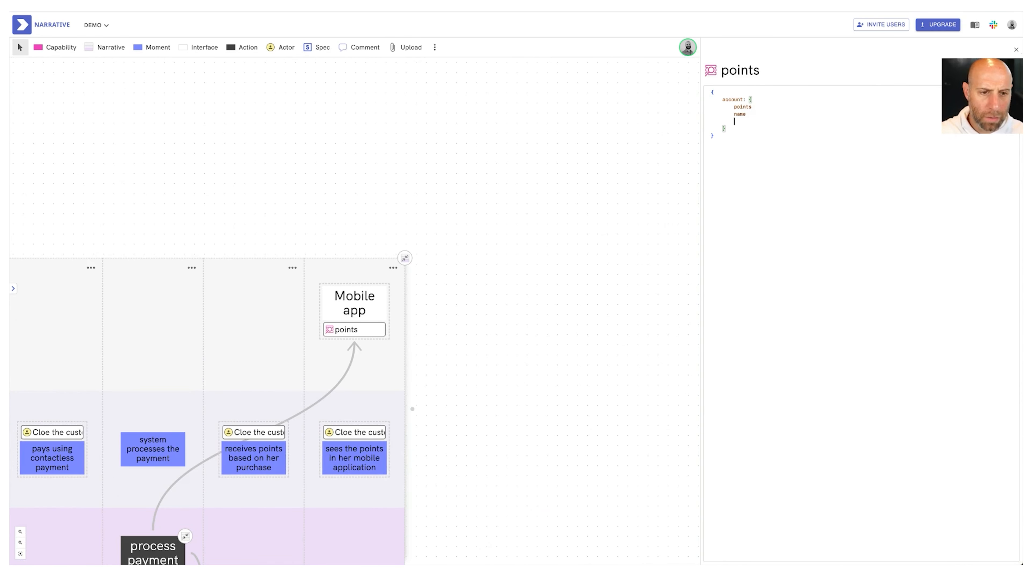
left_click(1017, 50)
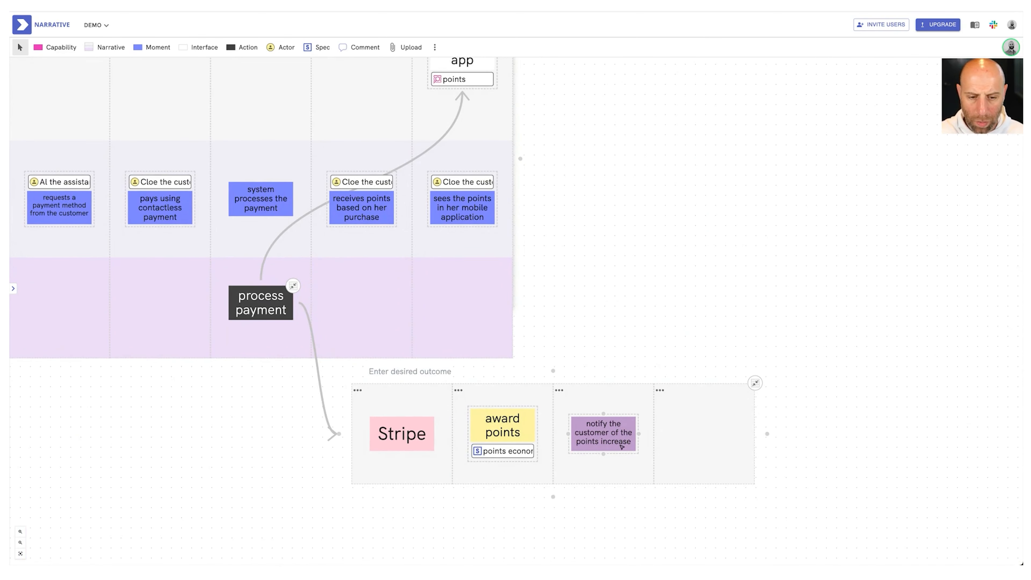
Collapse the process payment flow and add a blank system action in a new column just before the "sees the points in her mobile application" moment
left_click(293, 285)
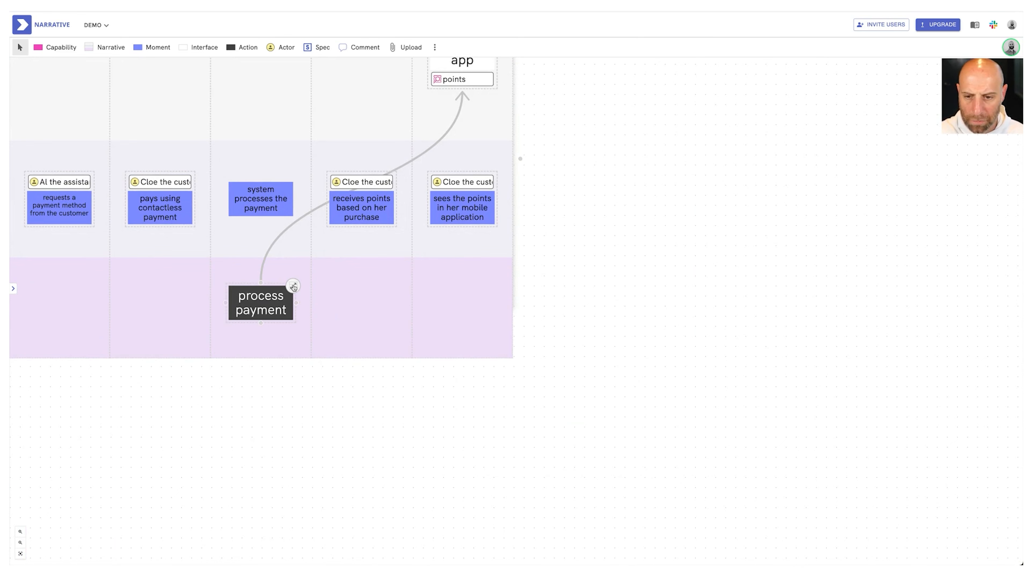
left_click_drag(242, 47, 431, 280)
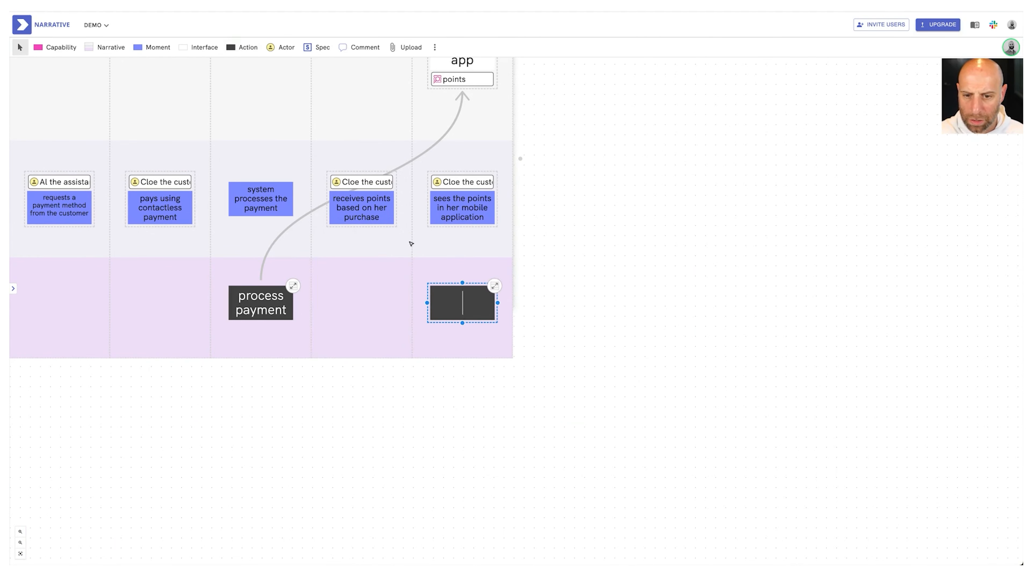
left_click(413, 249)
left_click_drag(551, 303, 455, 302)
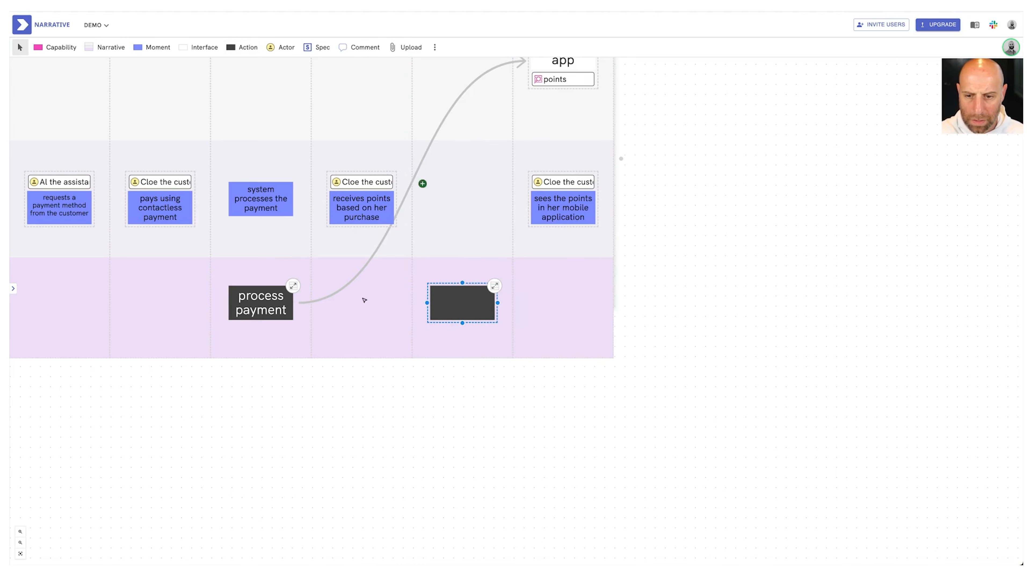
Reroute the Mobile app's incoming arrow to start from the new system action and name that action "fetch points data"
scroll(490, 167, "up", 2)
double_click(471, 375)
type("fetch poin")
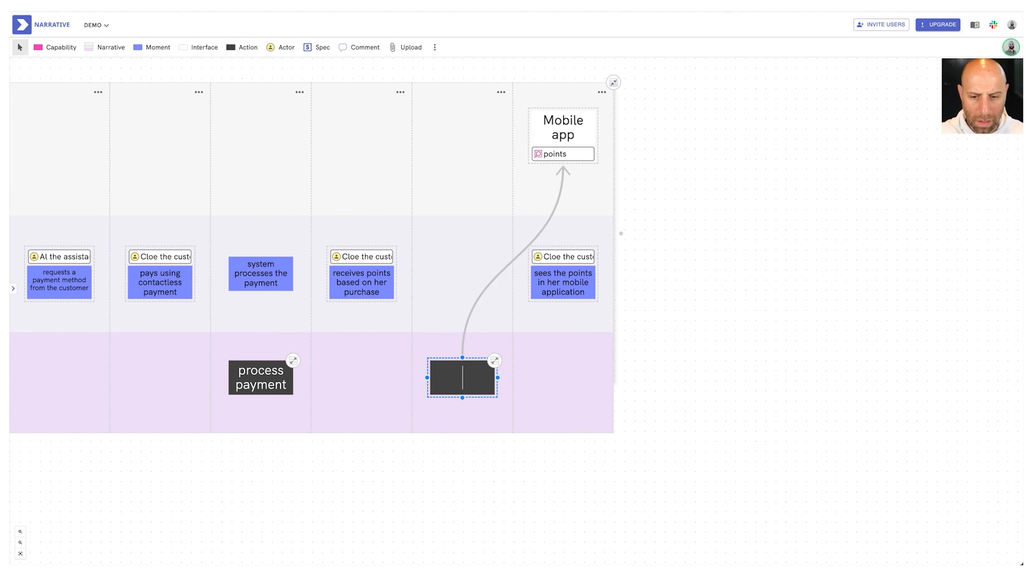
type("ts data")
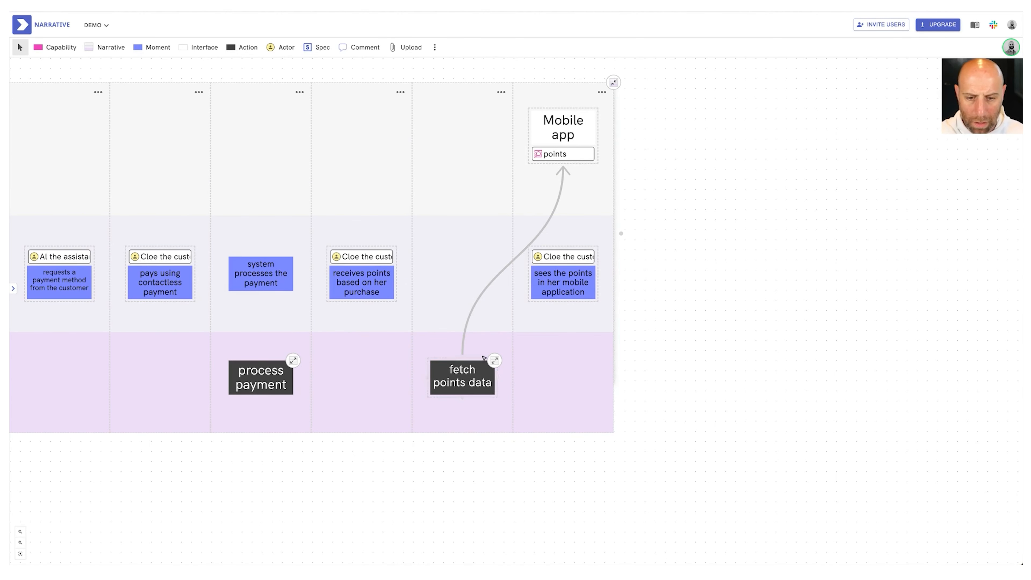
Expand the "fetch points data" action into its own flow and place a Resolver in the first column
left_click(494, 360)
left_click(435, 47)
left_click(628, 83)
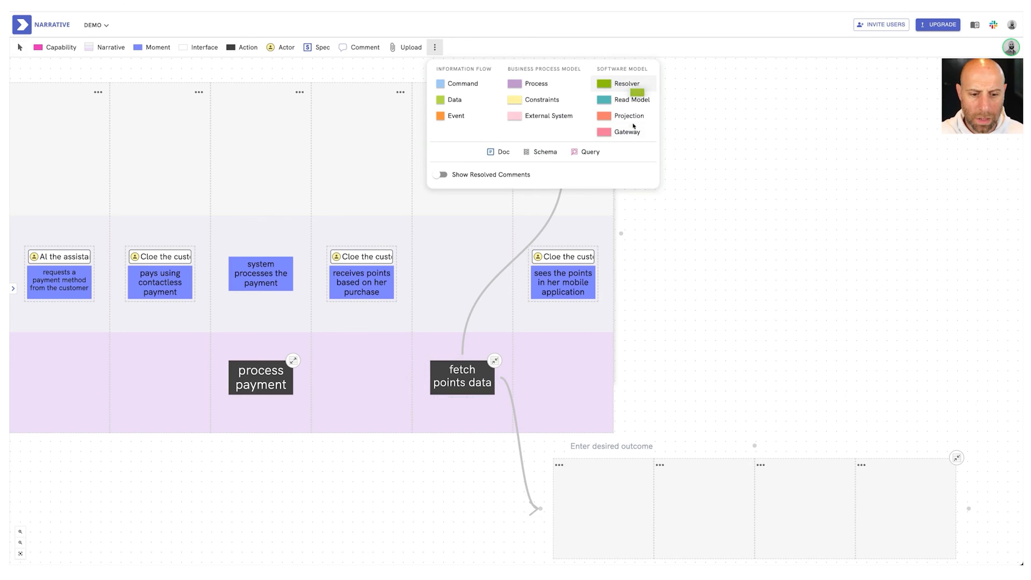
left_click(616, 487)
scroll(616, 485, "down", 1)
scroll(616, 486, "down", 1)
Attach a "loyalty account" schema to the resolver and name the resolver "loyalty account" as well
left_click(435, 47)
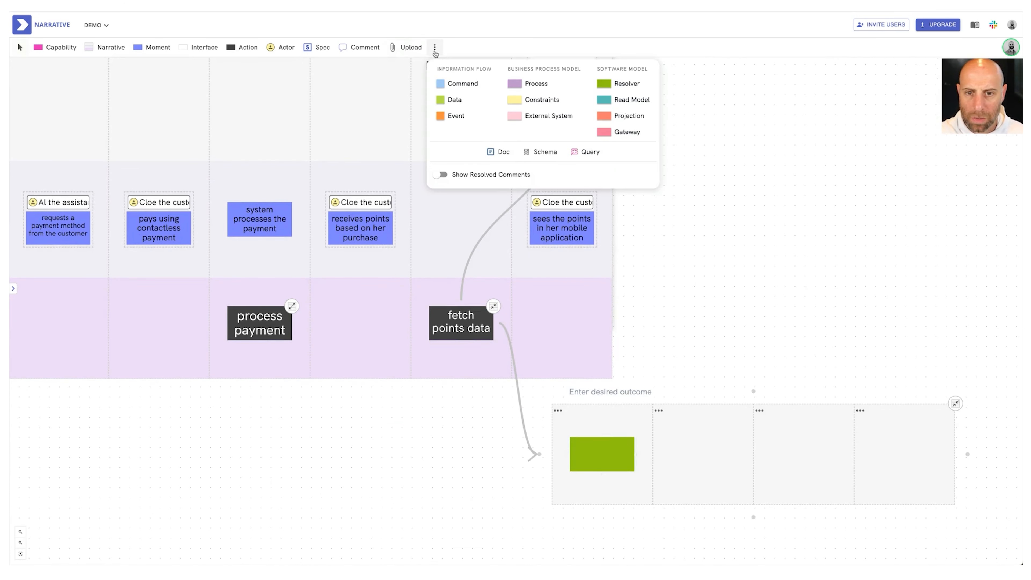
left_click(527, 154)
left_click(605, 468)
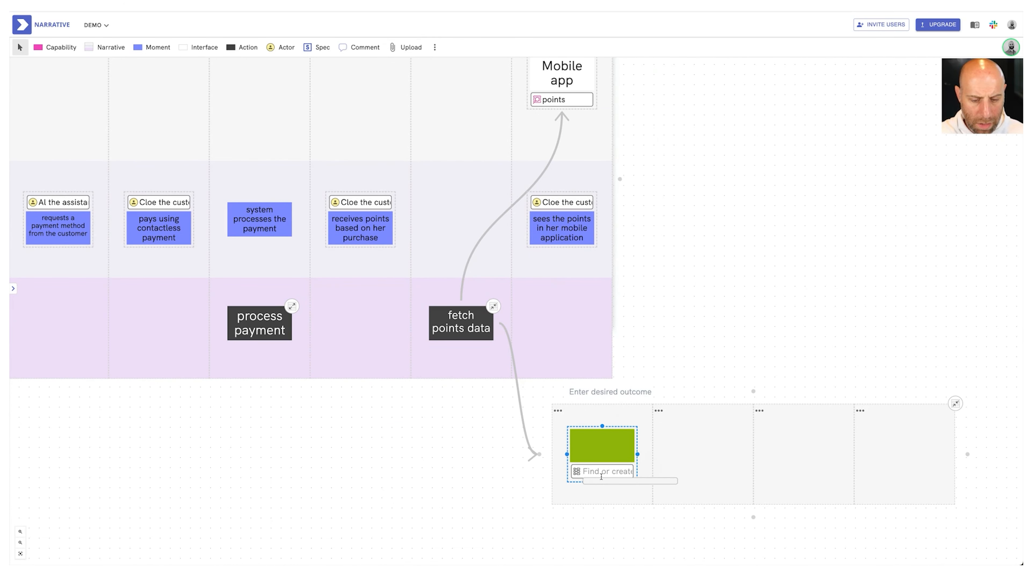
type("loyalty account")
key("Return")
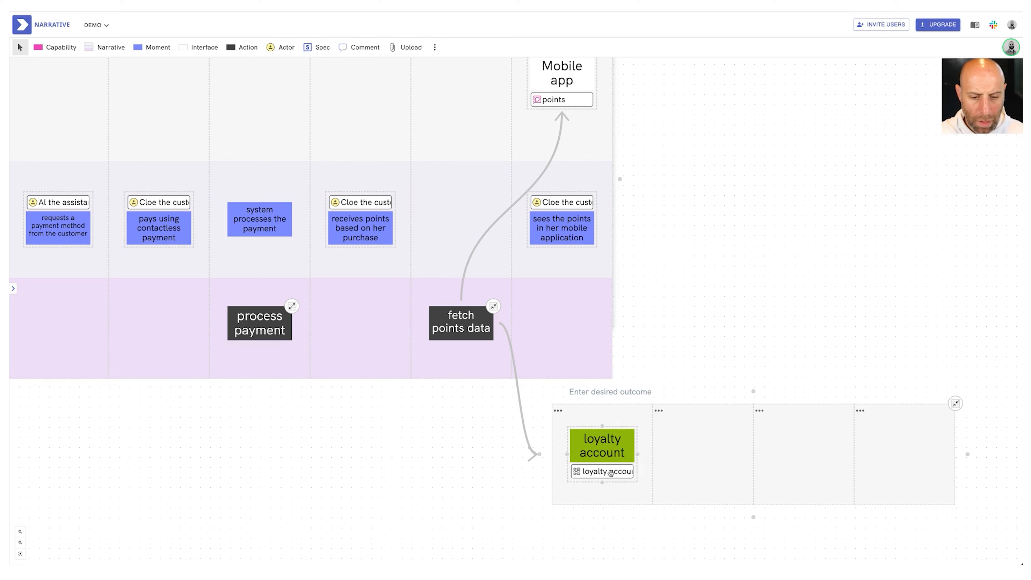
Open the "loyalty account" schema and write a placeholder body of dots inside curly braces
left_click(652, 472)
left_click(740, 104)
type("{")
key("Return")
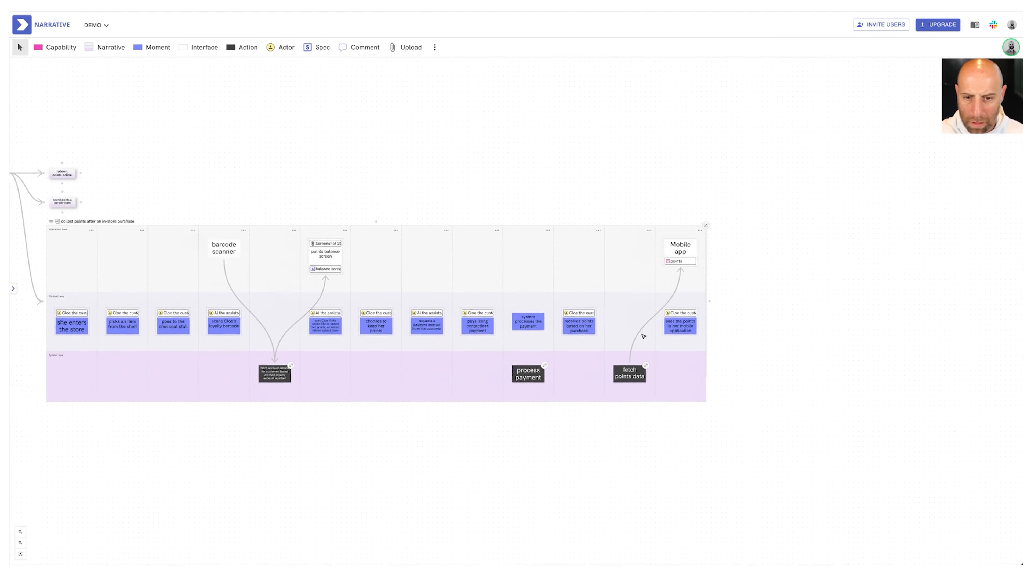
Review the complete in-store points collection narrative, briefly expanding and collapsing the process payment flow
scroll(643, 336, "left", 3)
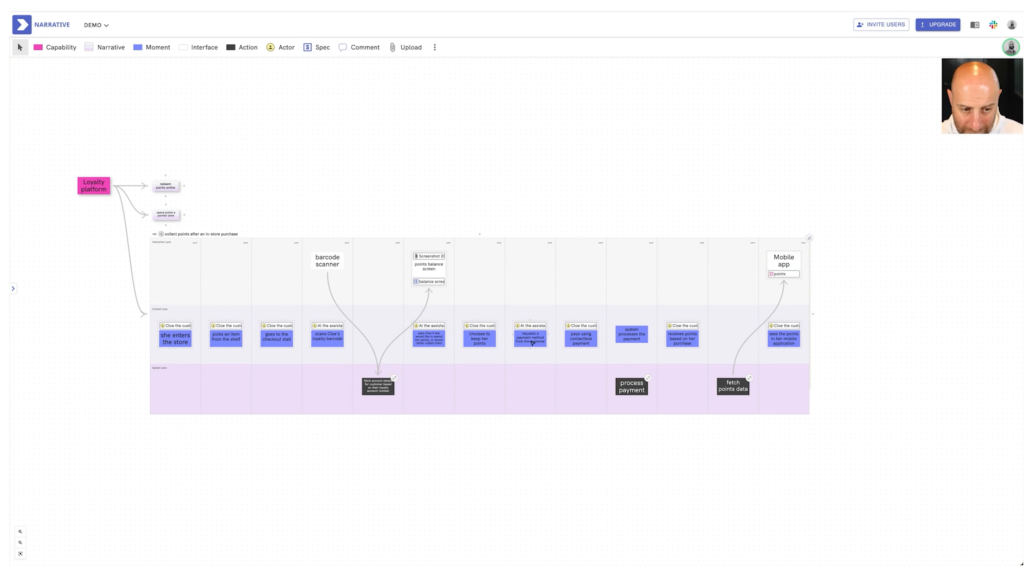
scroll(207, 263, "up", 3)
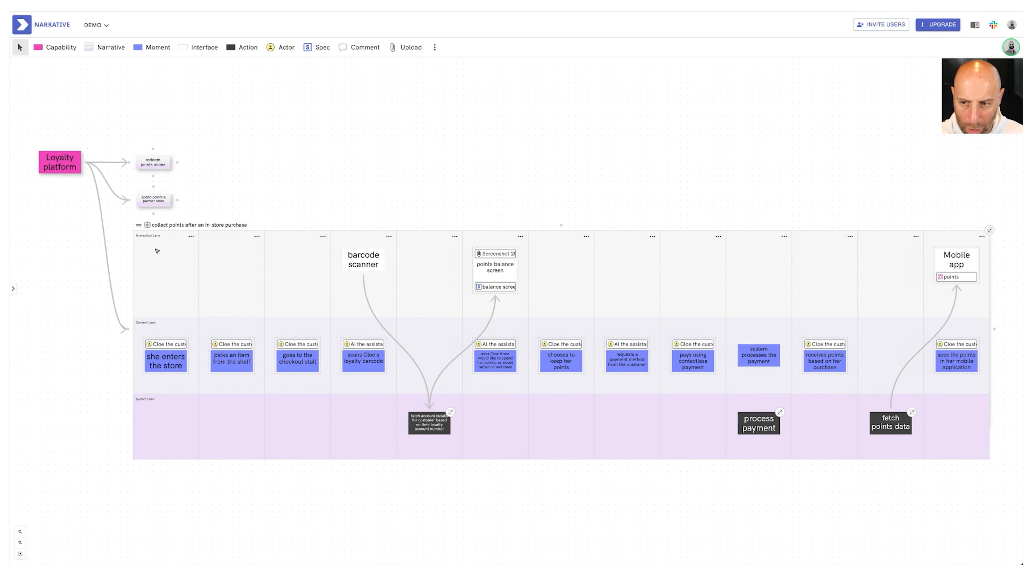
scroll(255, 260, "right", 3)
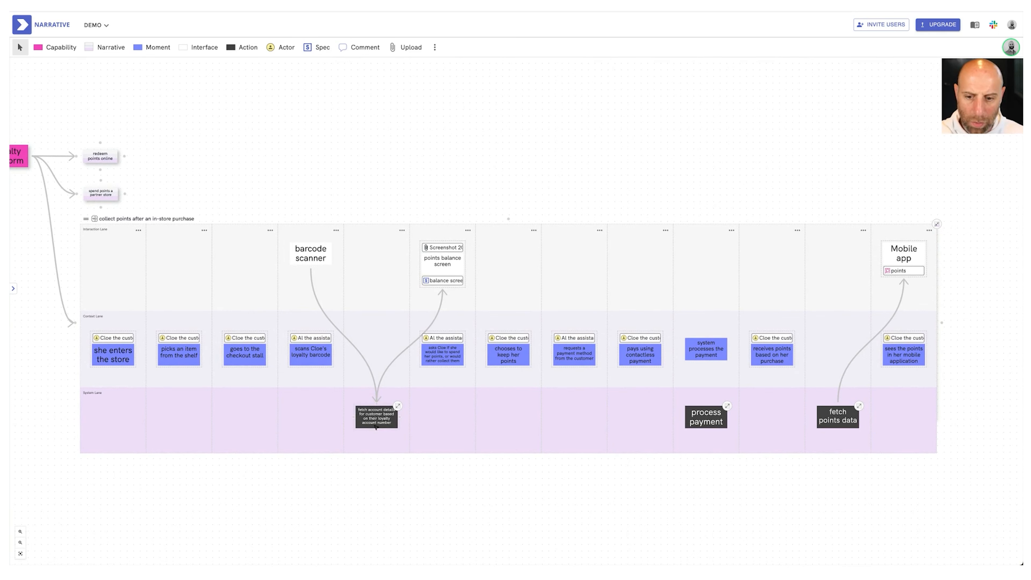
left_click(727, 406)
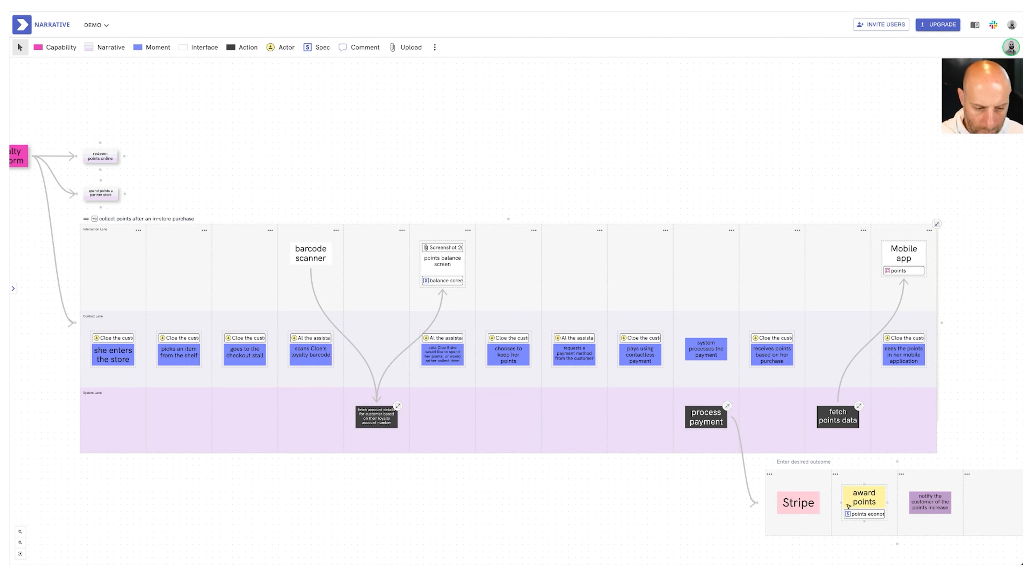
left_click(727, 406)
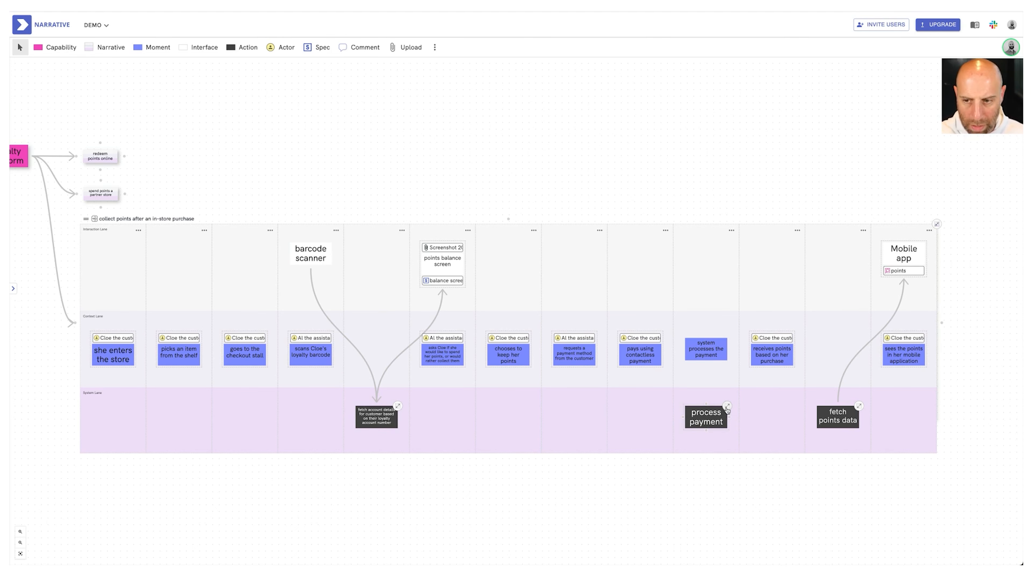
scroll(87, 224, "up", 3)
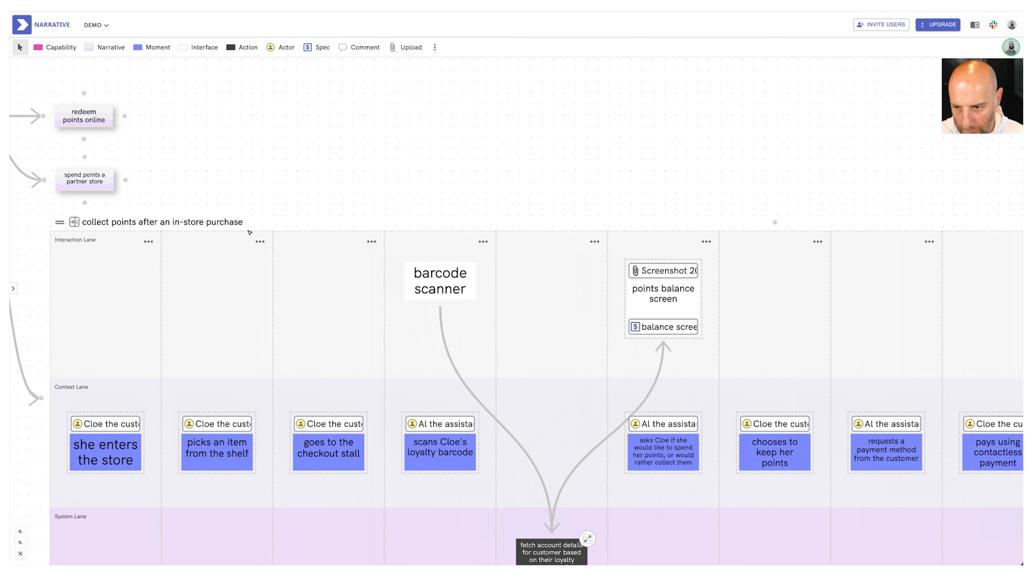
scroll(250, 232, "down", 5)
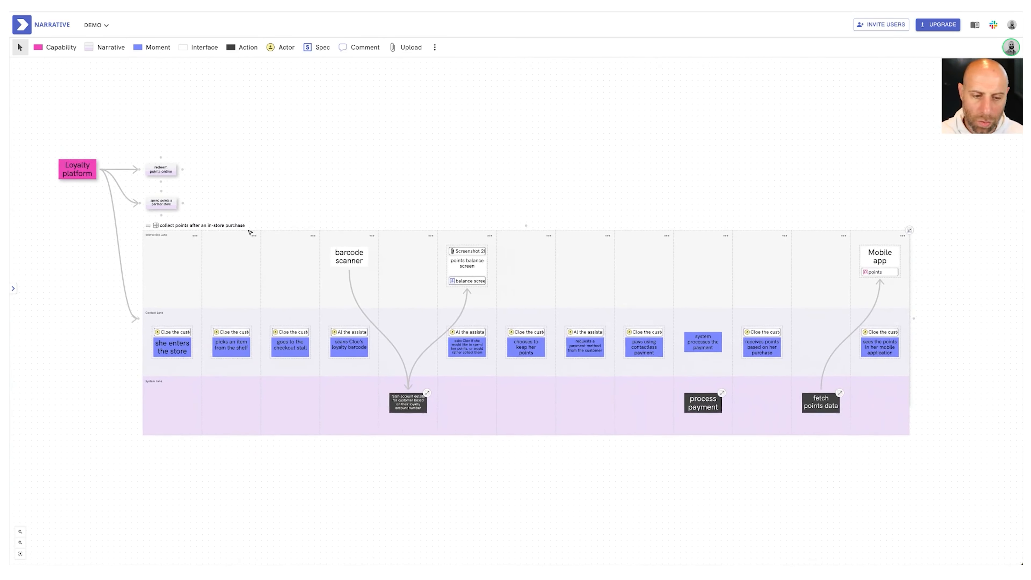